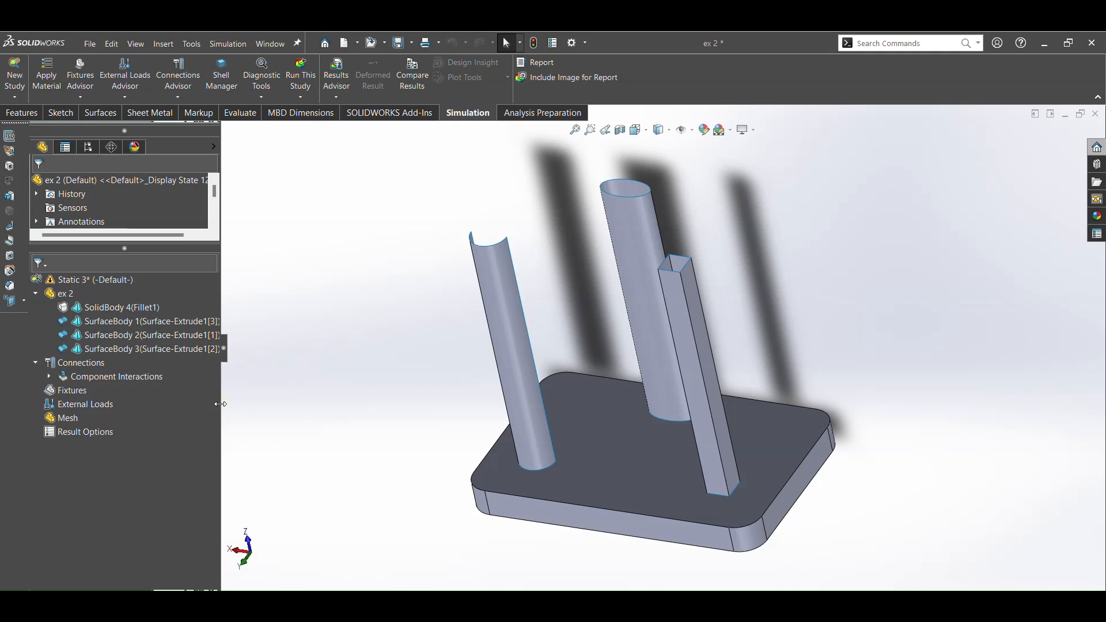
- Apply Cast Carbon Steel from the material library to the three extruded surface bodies
click(161, 323)
ctrl+click(154, 337)
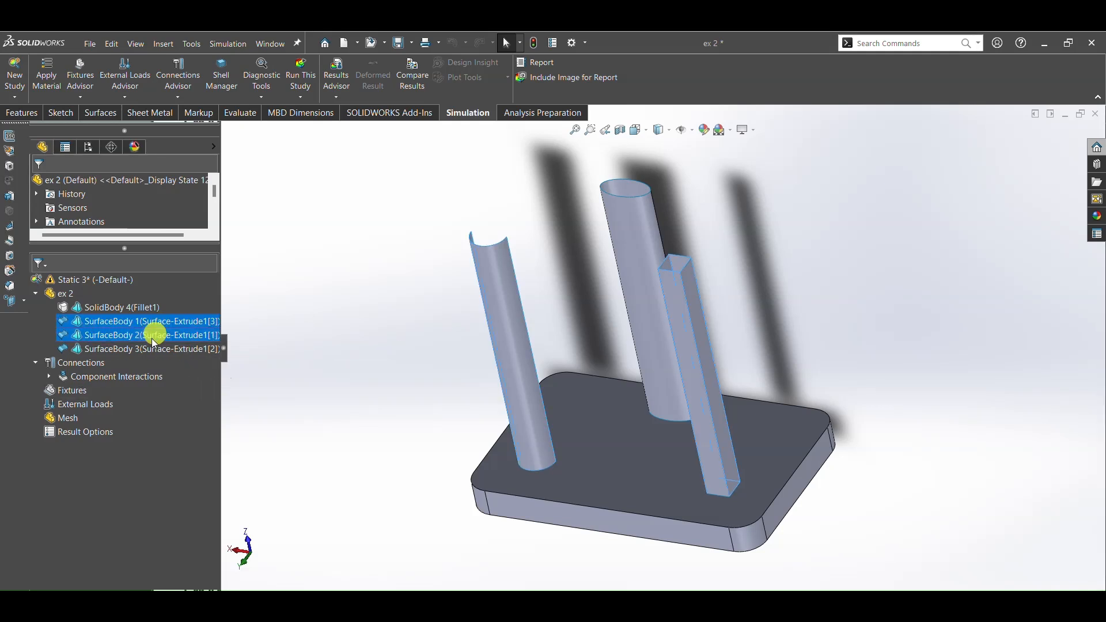
ctrl+click(144, 349)
right_click(144, 349)
click(192, 356)
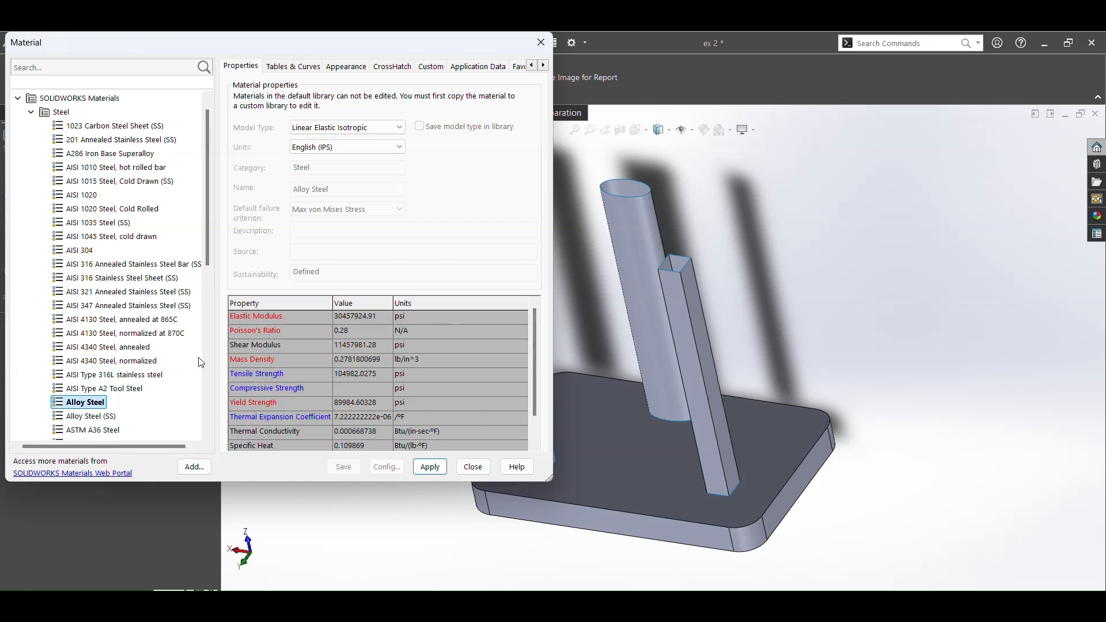
click(112, 68)
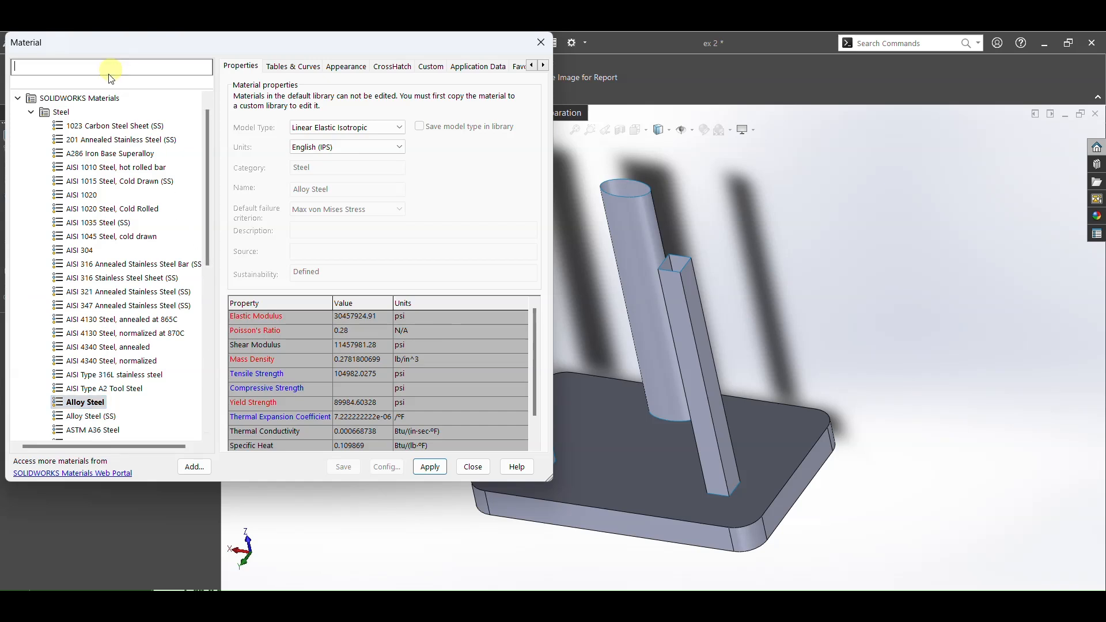
text(cast)
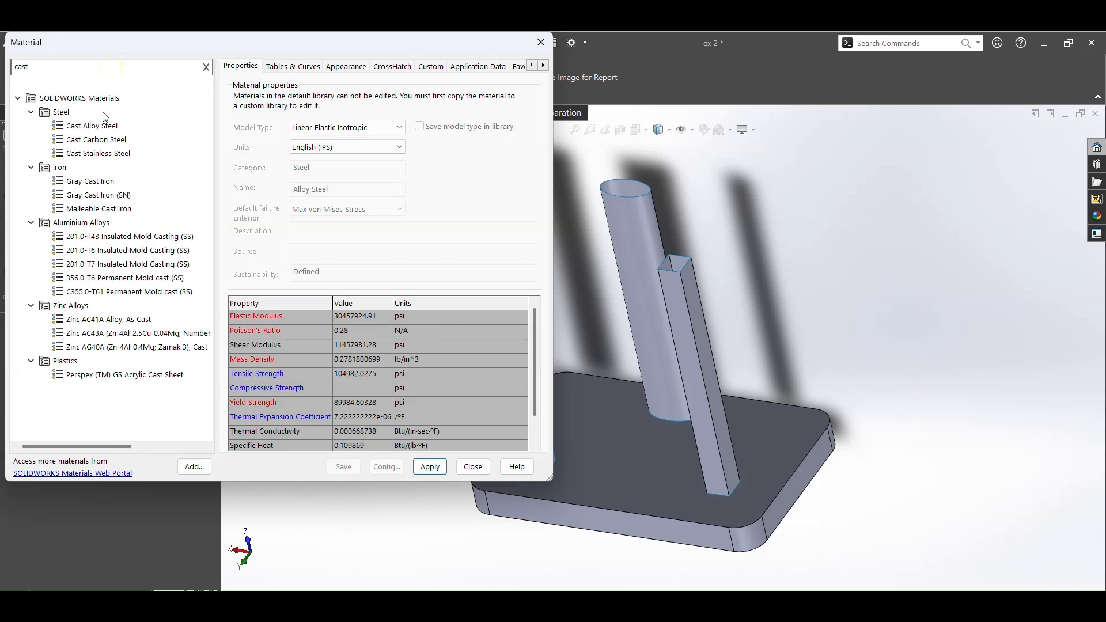
click(99, 139)
click(434, 468)
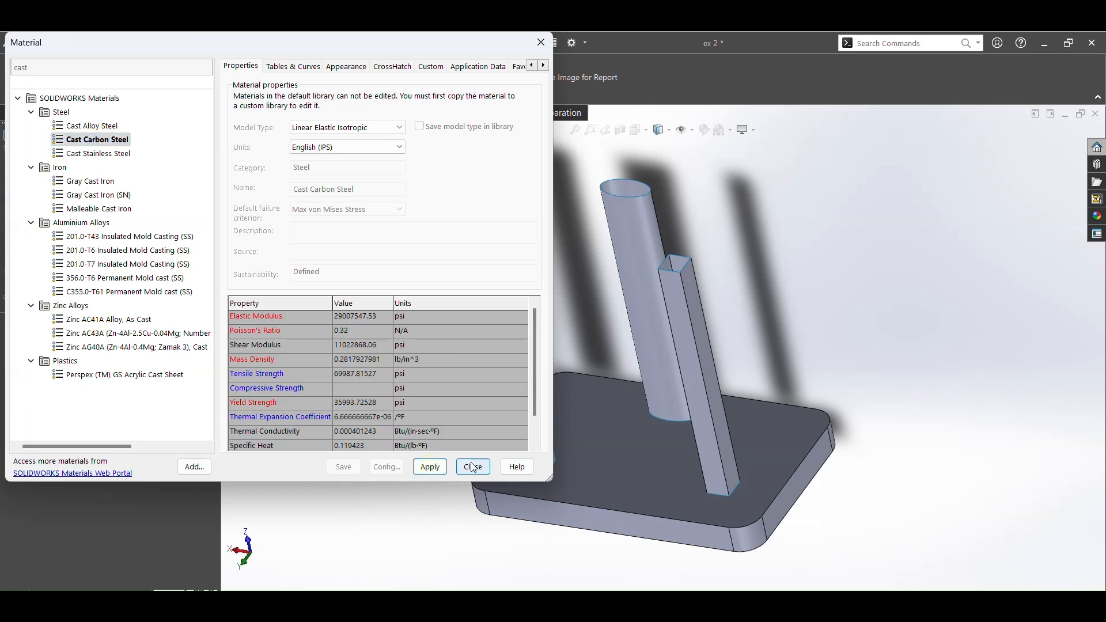
click(473, 467)
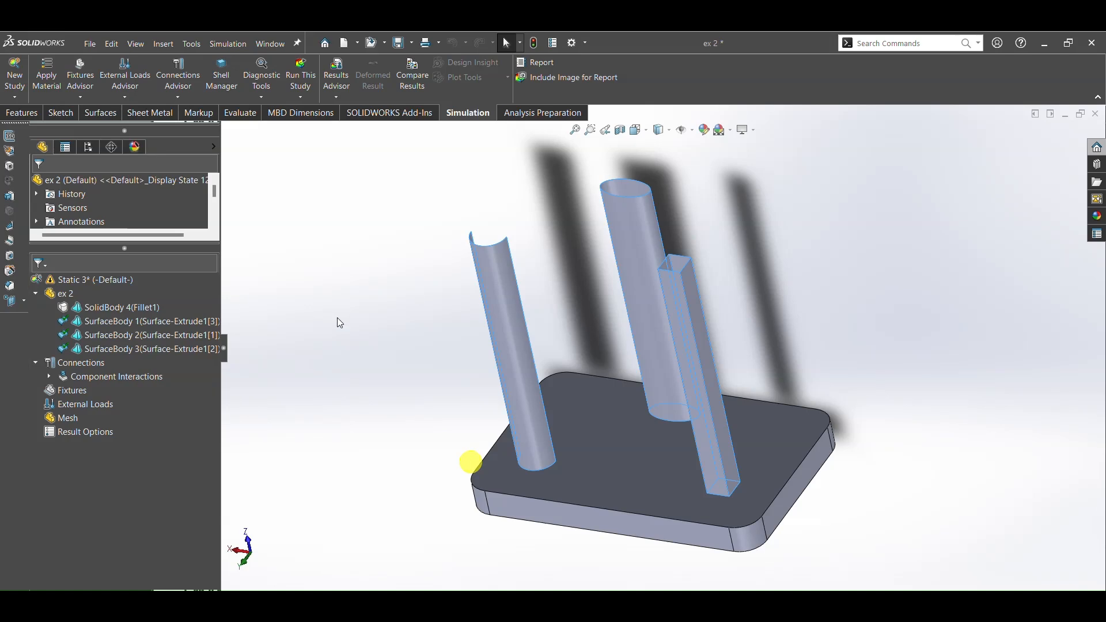
- Apply Alloy Steel from the material library to the solid base plate body
click(121, 304)
right_click(121, 304)
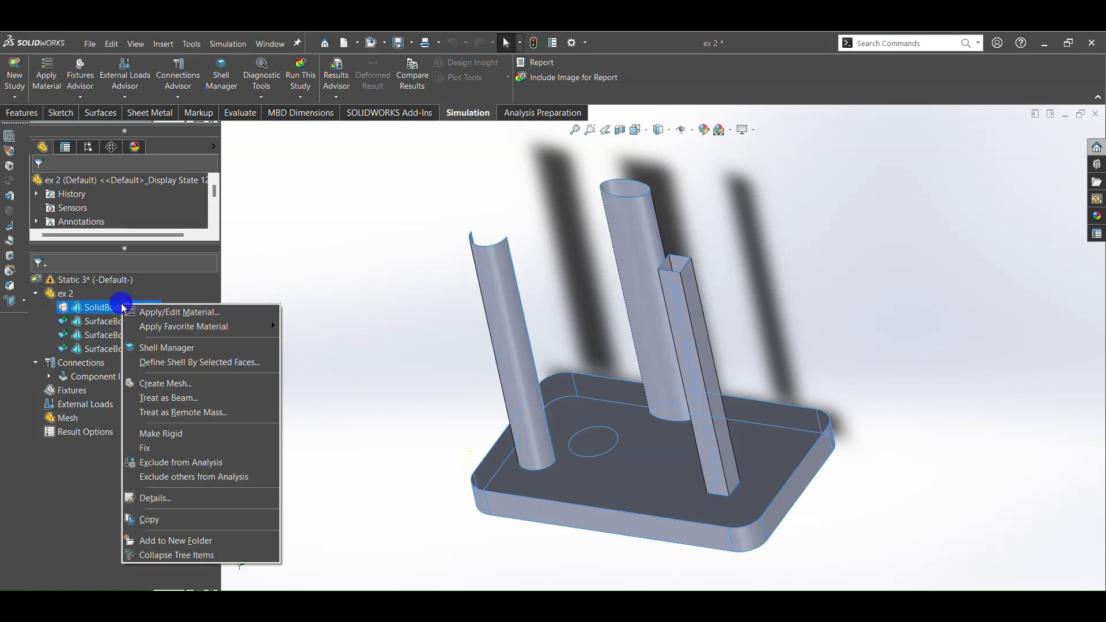
click(182, 315)
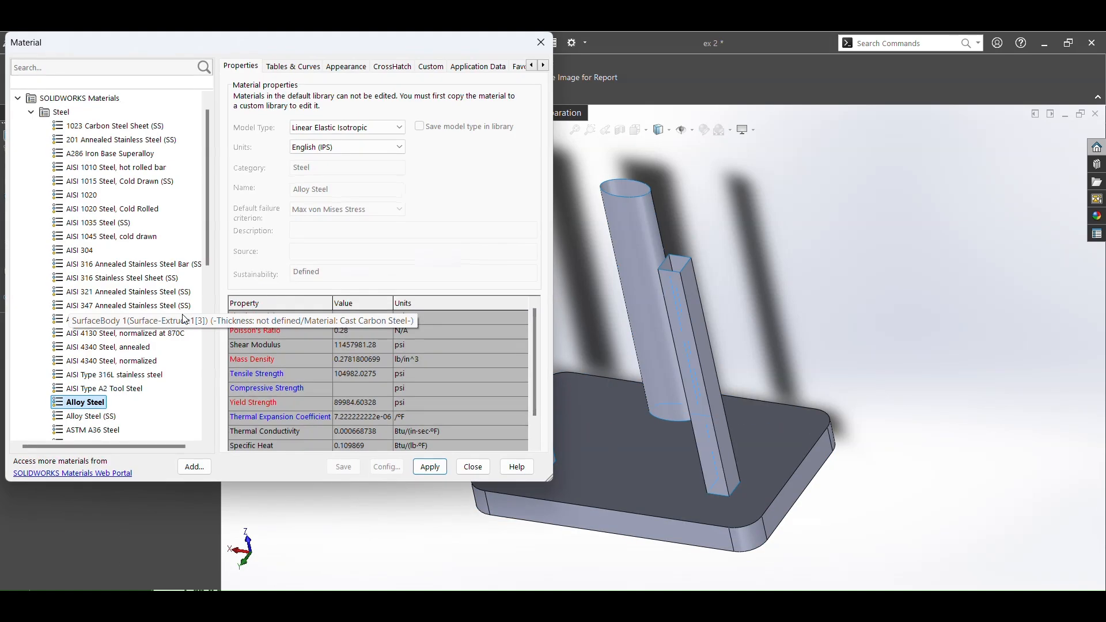
click(97, 69)
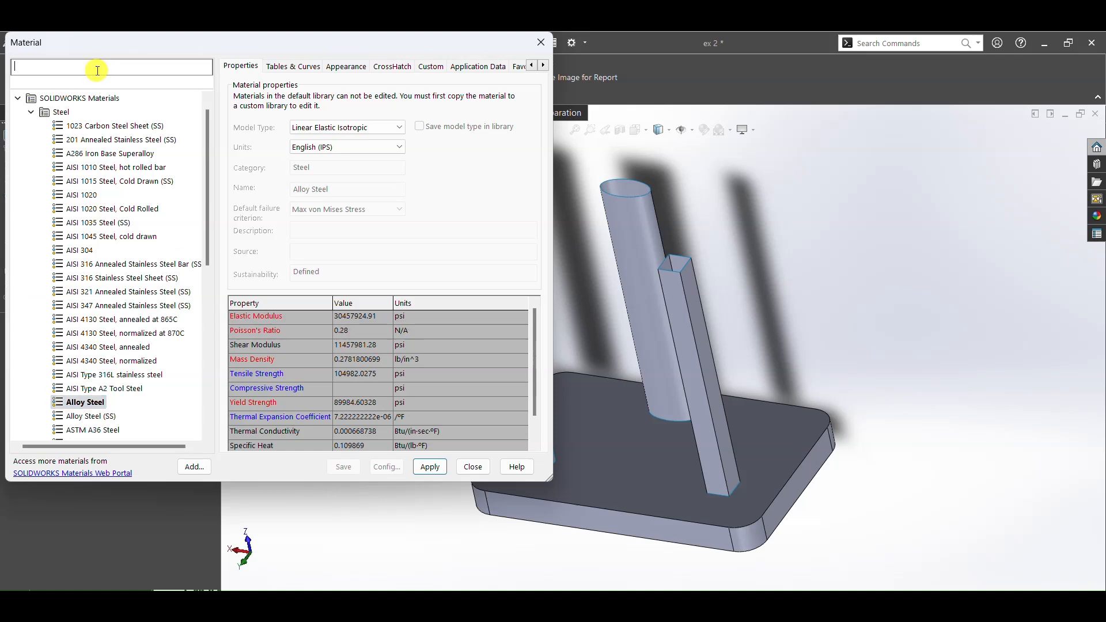
text(allo)
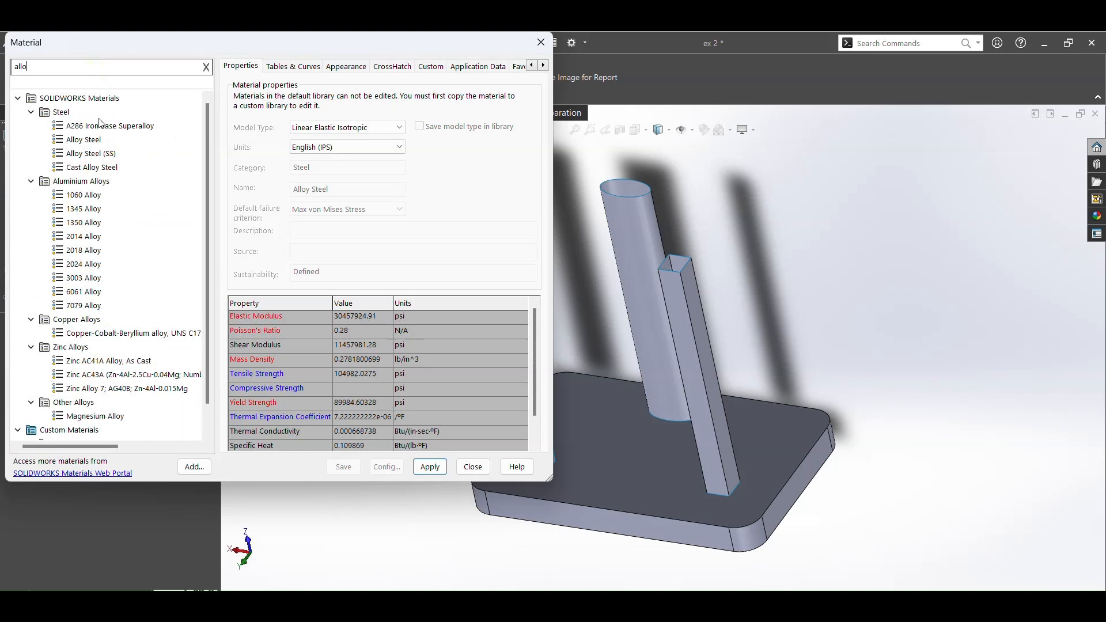
click(97, 140)
click(428, 469)
click(473, 465)
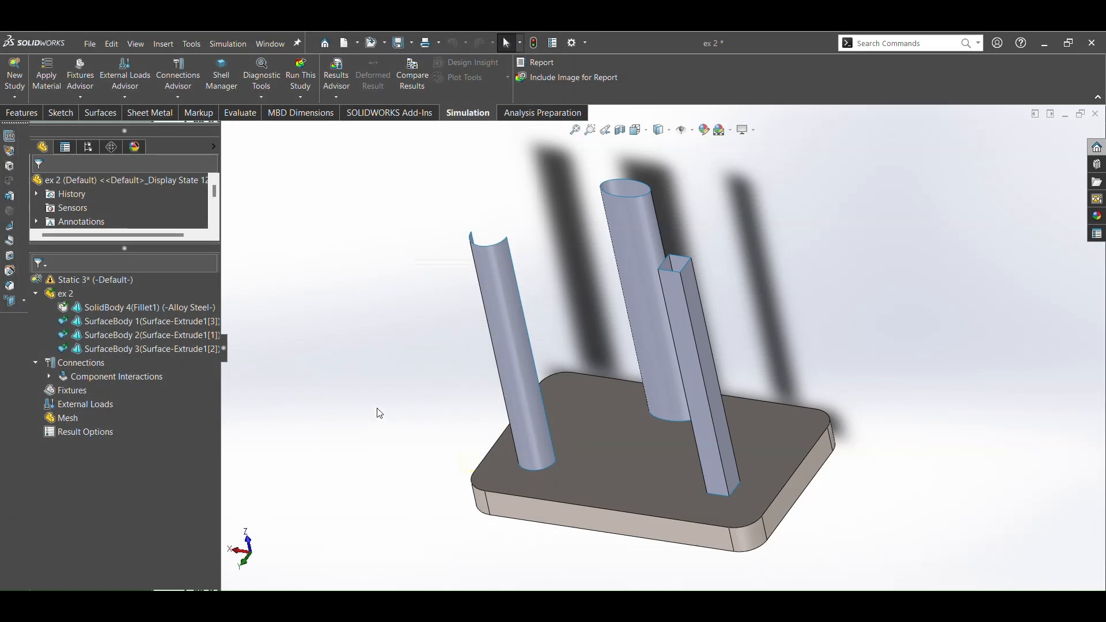
- Define the closed round tube's surface body as a thin shell and set its thickness in millimetres
click(643, 239)
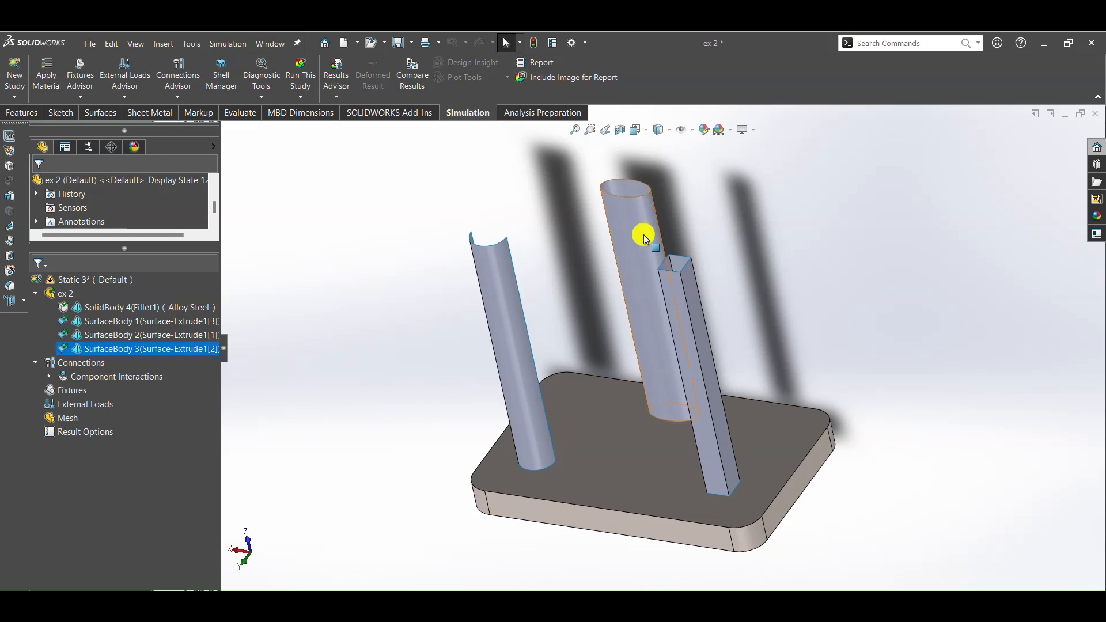
right_click(138, 350)
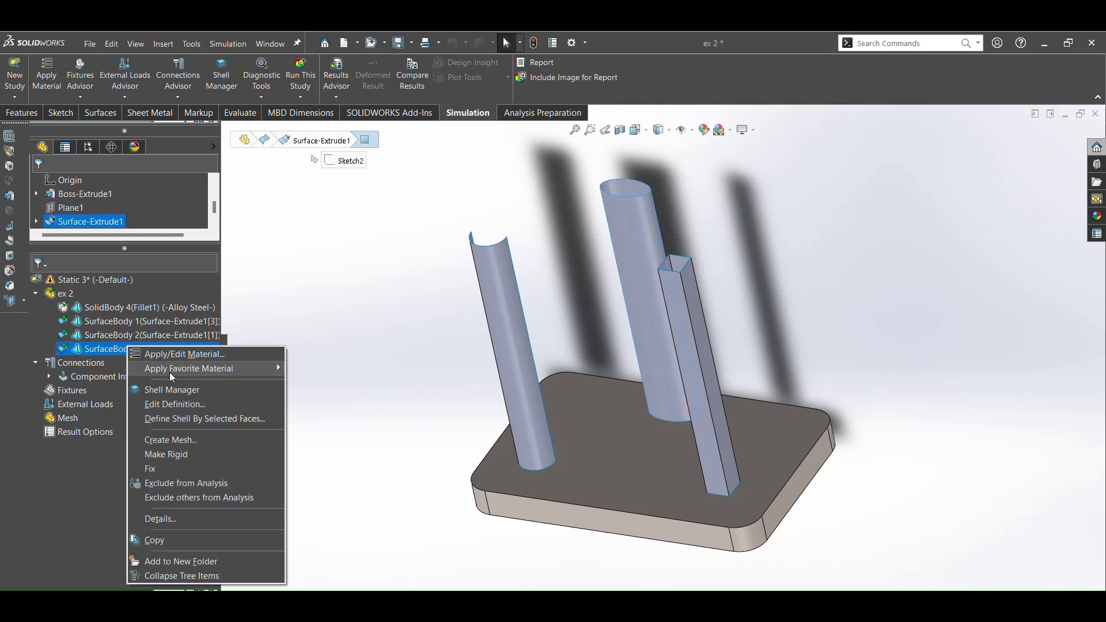
click(171, 404)
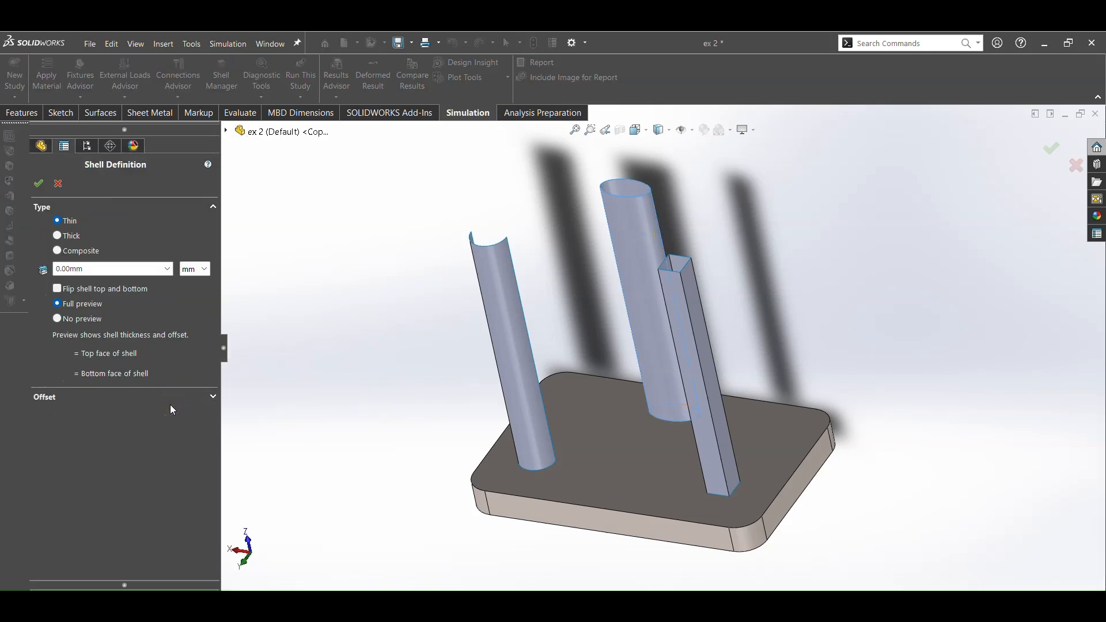
click(109, 266)
click(42, 187)
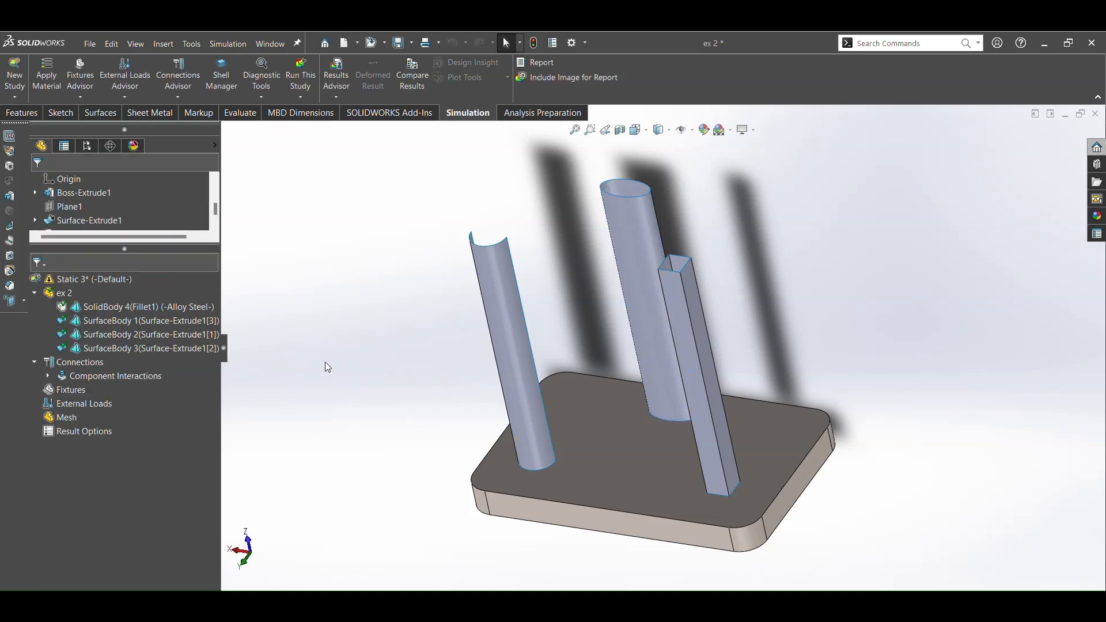
- Define the square tube's surface body as a thin shell with a thickness of 1.3 mm
click(675, 309)
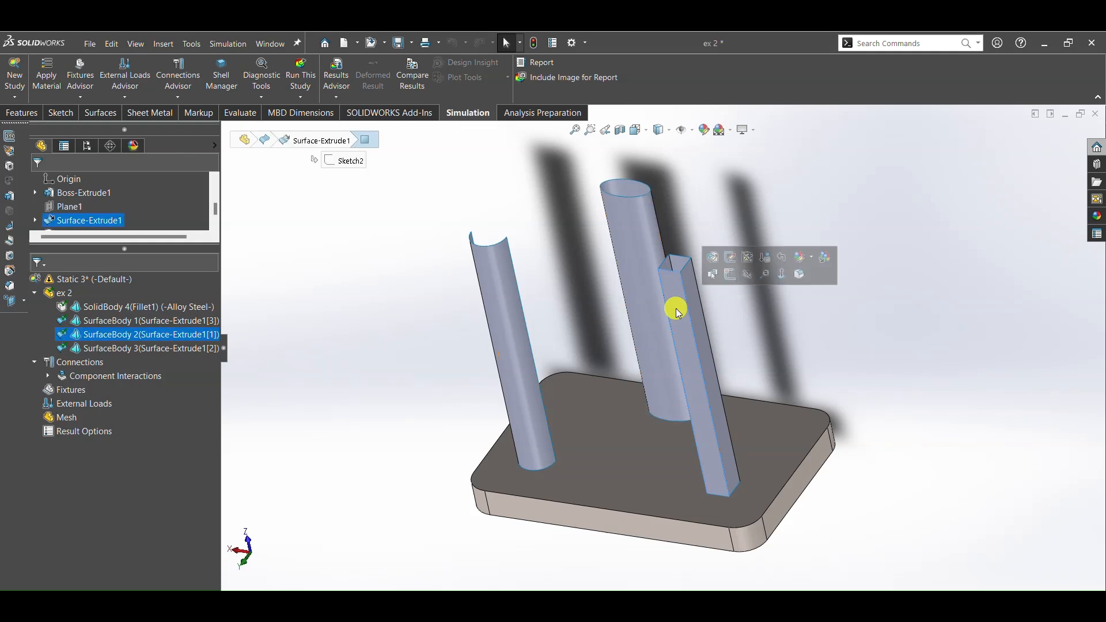
right_click(142, 338)
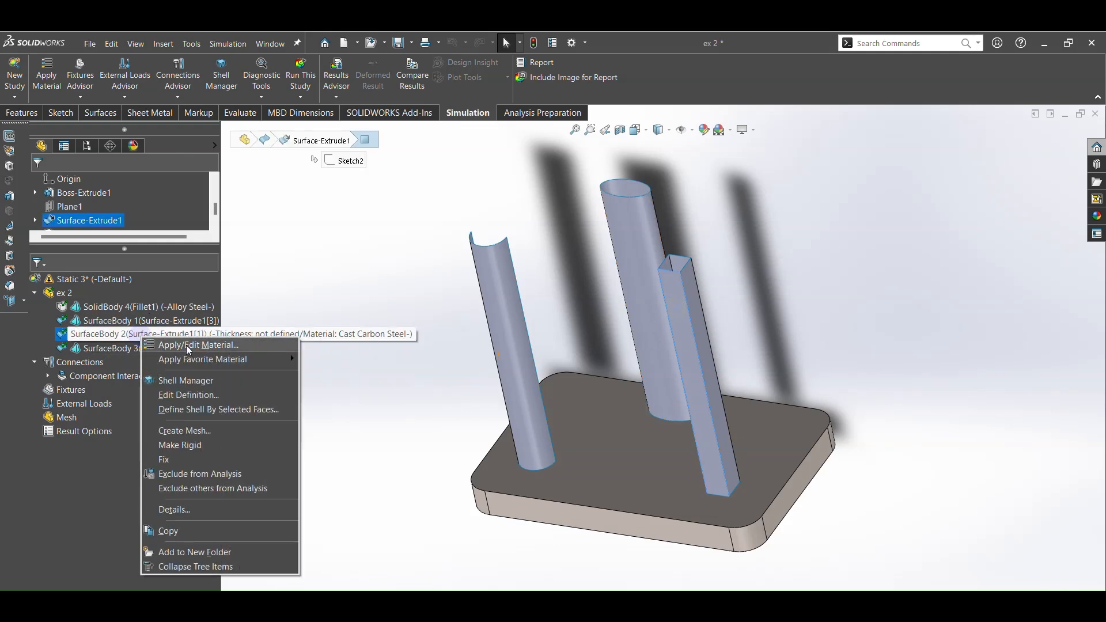
click(188, 397)
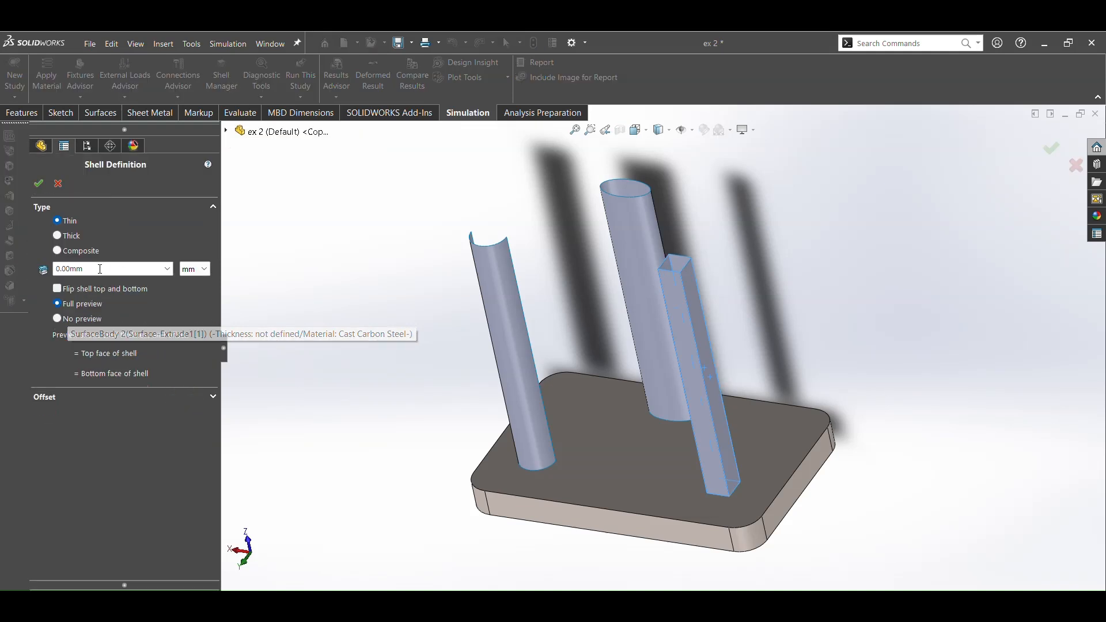
click(104, 271)
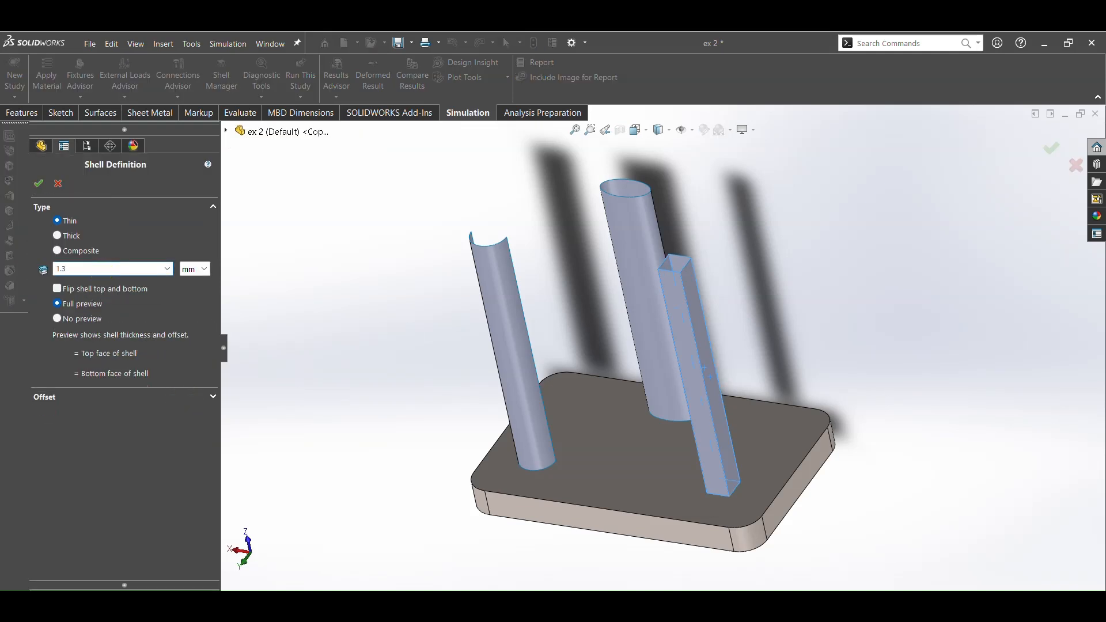
click(38, 183)
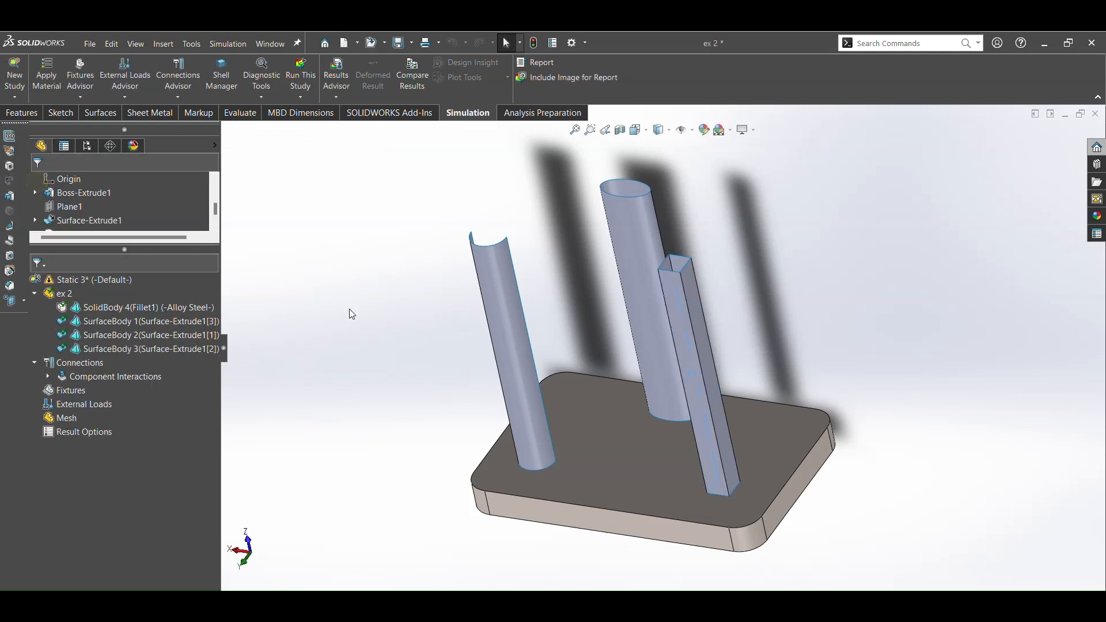
- Define the open half-round surface body as a thin shell and set its thickness in millimetres
click(496, 298)
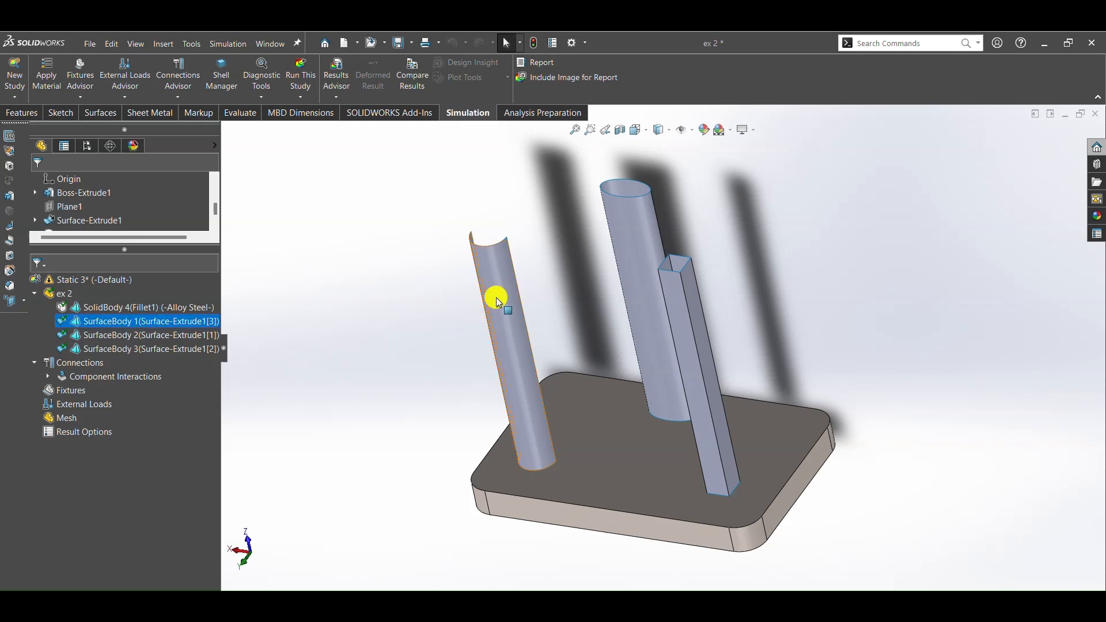
right_click(155, 323)
click(205, 380)
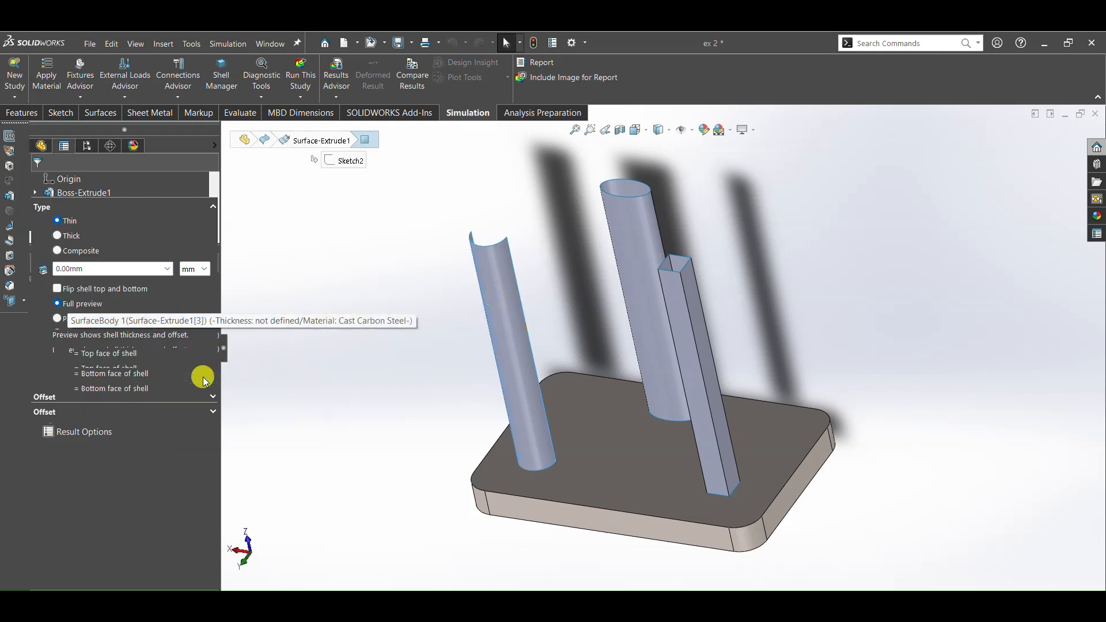
click(118, 271)
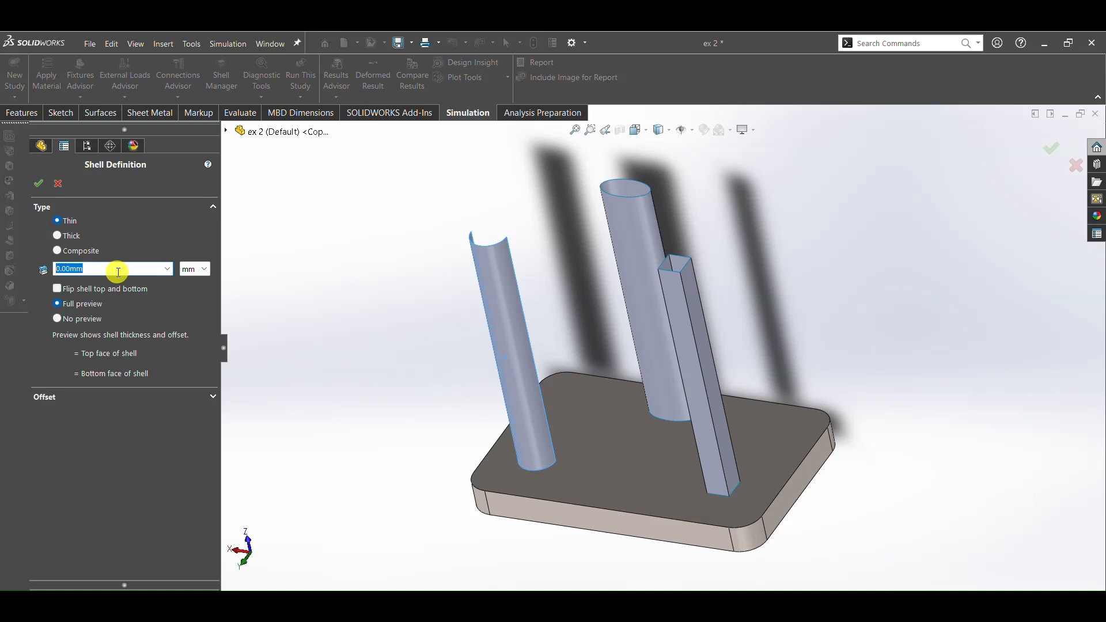
click(35, 182)
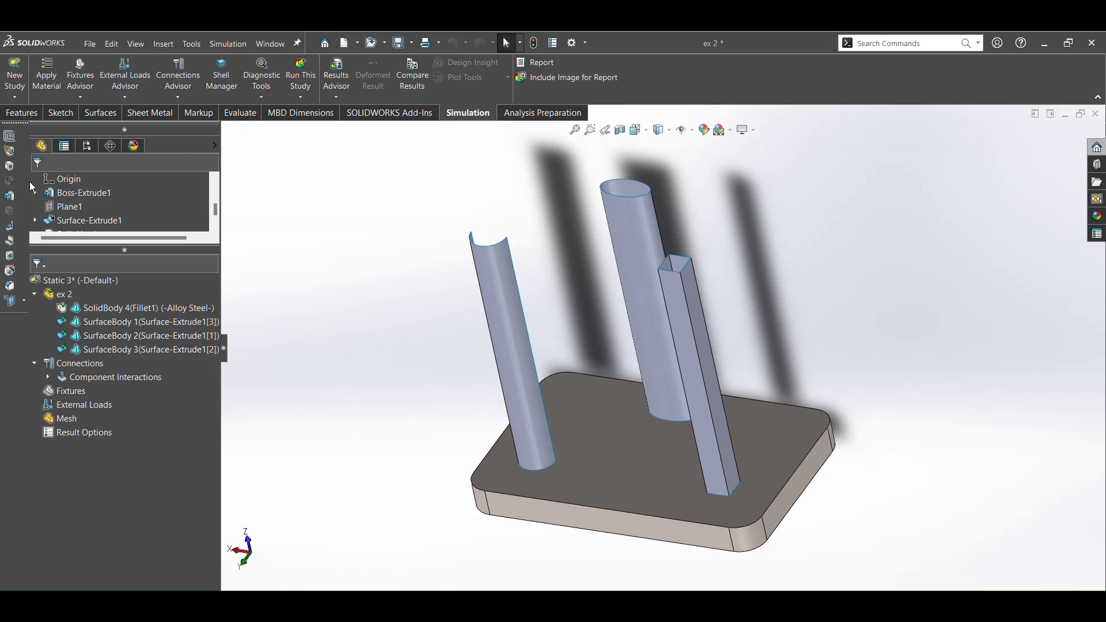
- Create a Fixed Geometry fixture on the upper end edges of the closed round tube and the open half-round surface
right_click(74, 391)
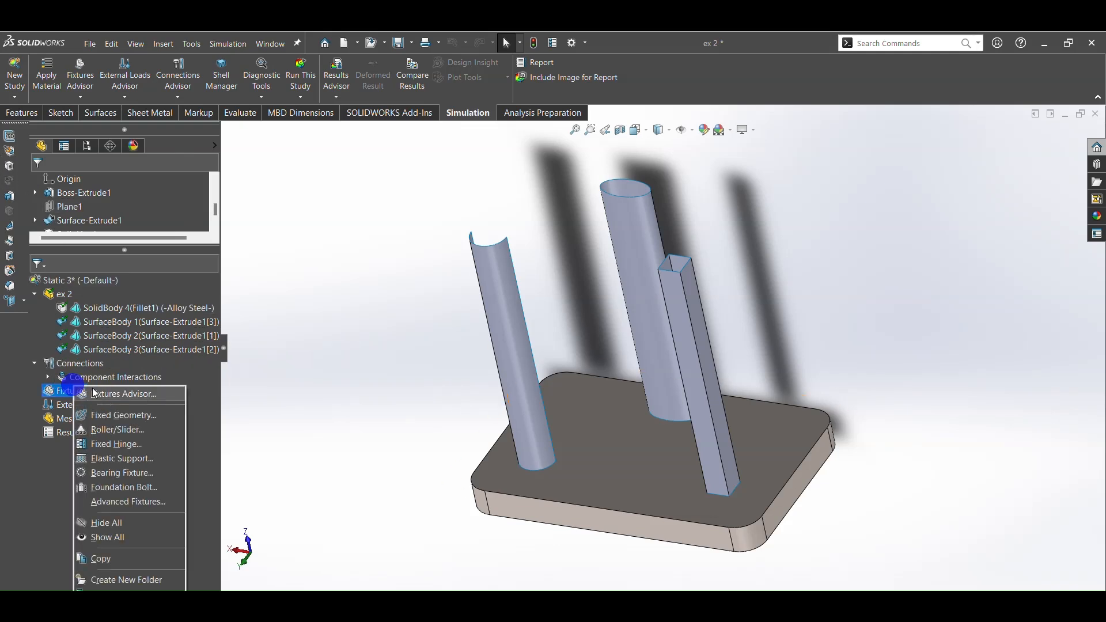
click(119, 414)
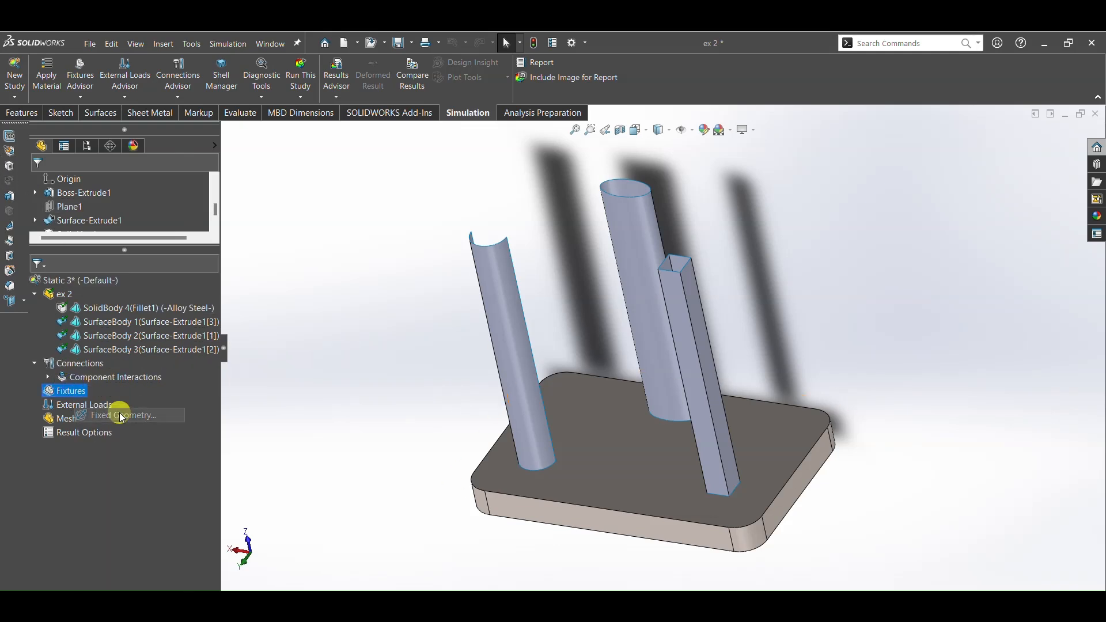
click(628, 203)
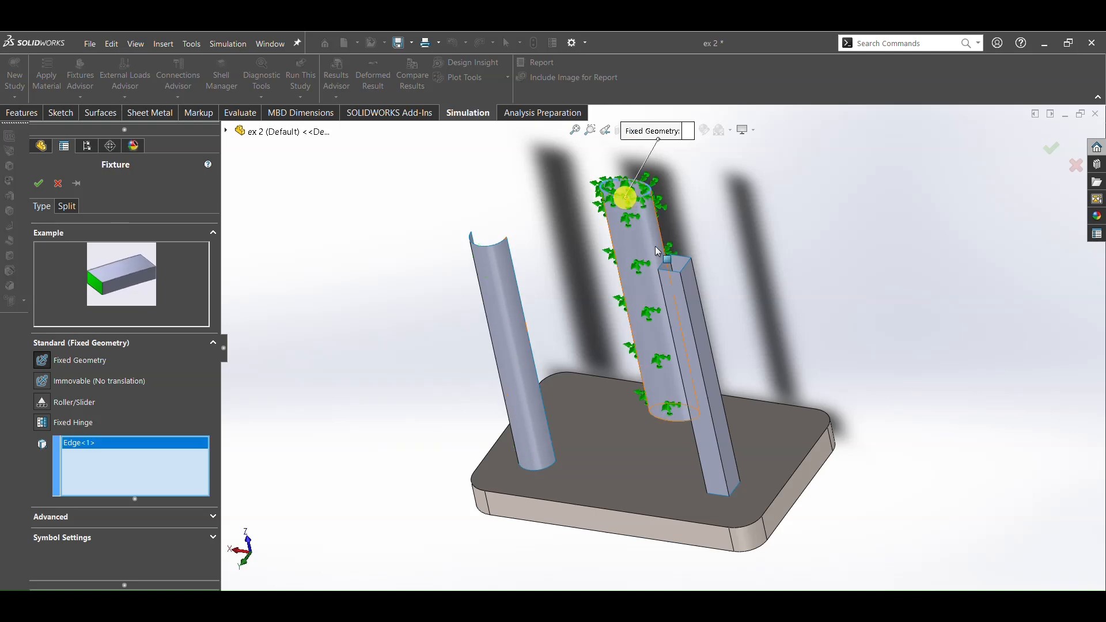
scroll(700, 251, down, 3)
click(346, 236)
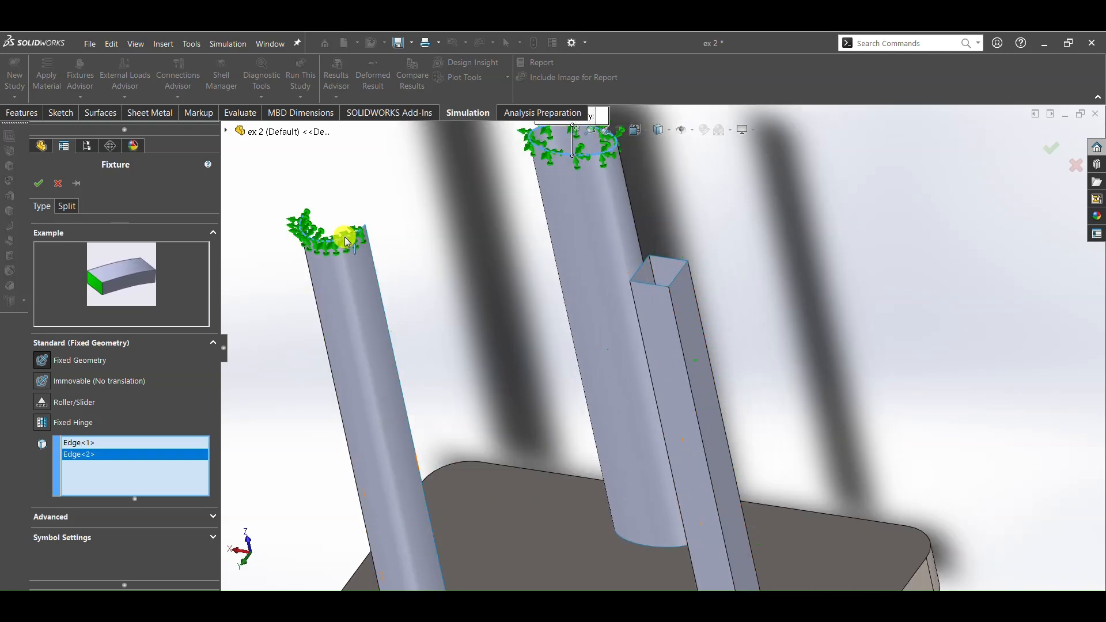
- Add the square tube's four upper end edges to the Fixed Geometry fixture and accept it
scroll(662, 271, down, 4)
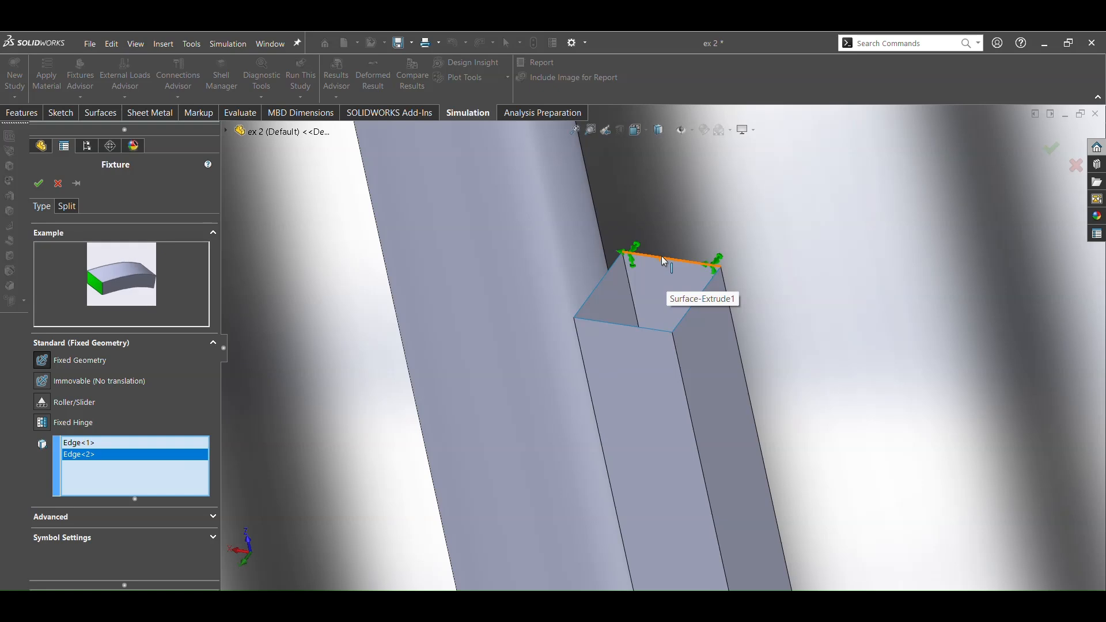
click(662, 257)
click(604, 281)
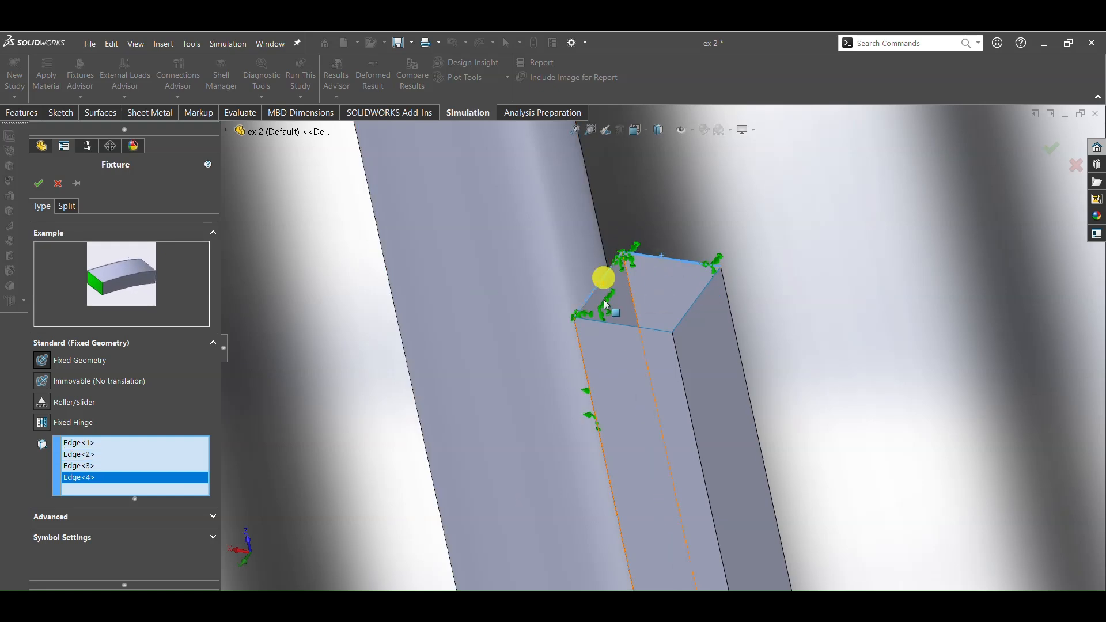
click(614, 328)
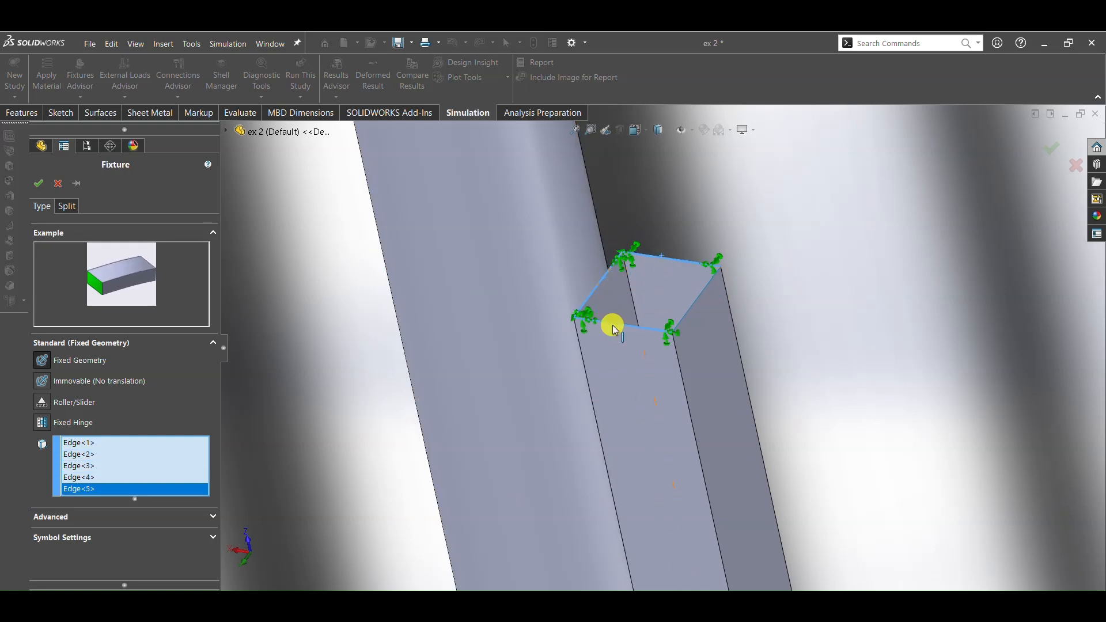
click(697, 310)
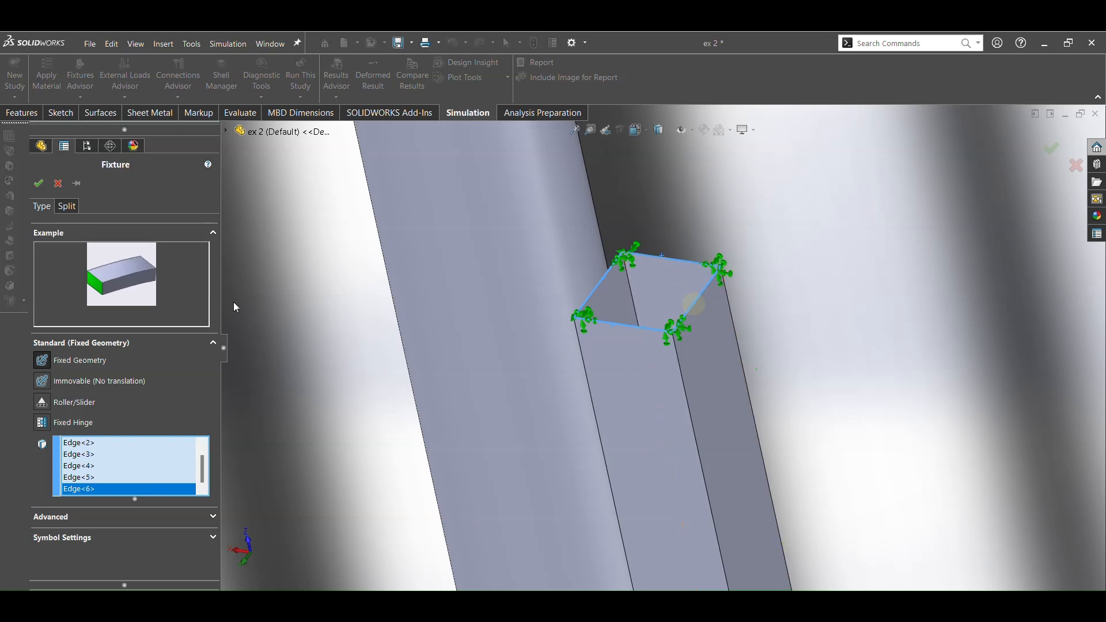
click(39, 184)
click(575, 129)
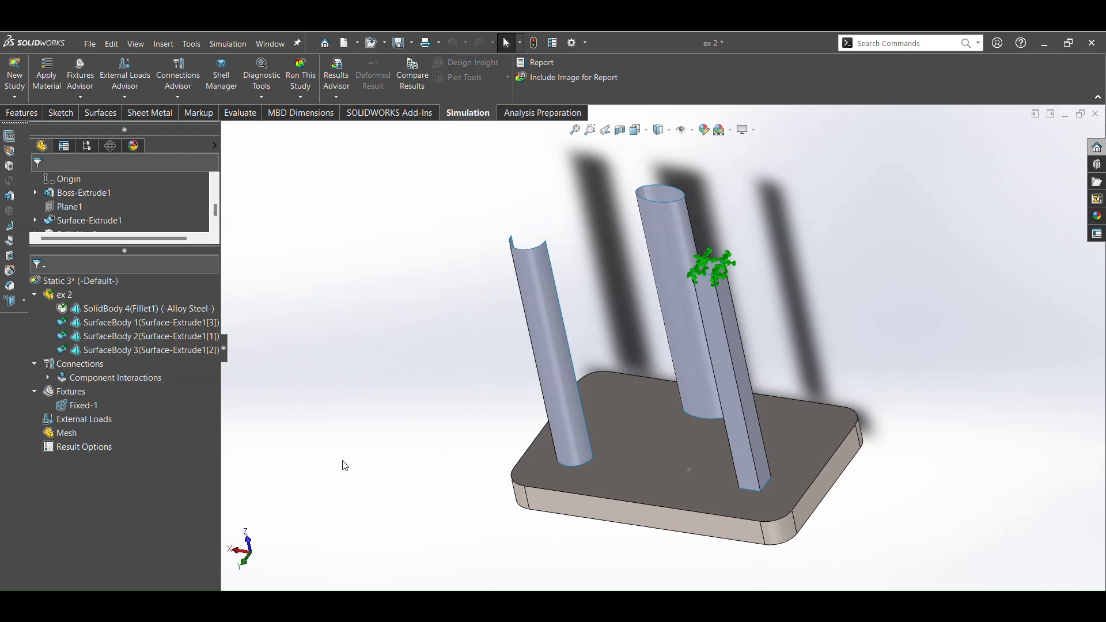
- Start a Bonded local interaction with the lower end edges of the open half-round surface and the closed round tube in the first set
right_click(75, 364)
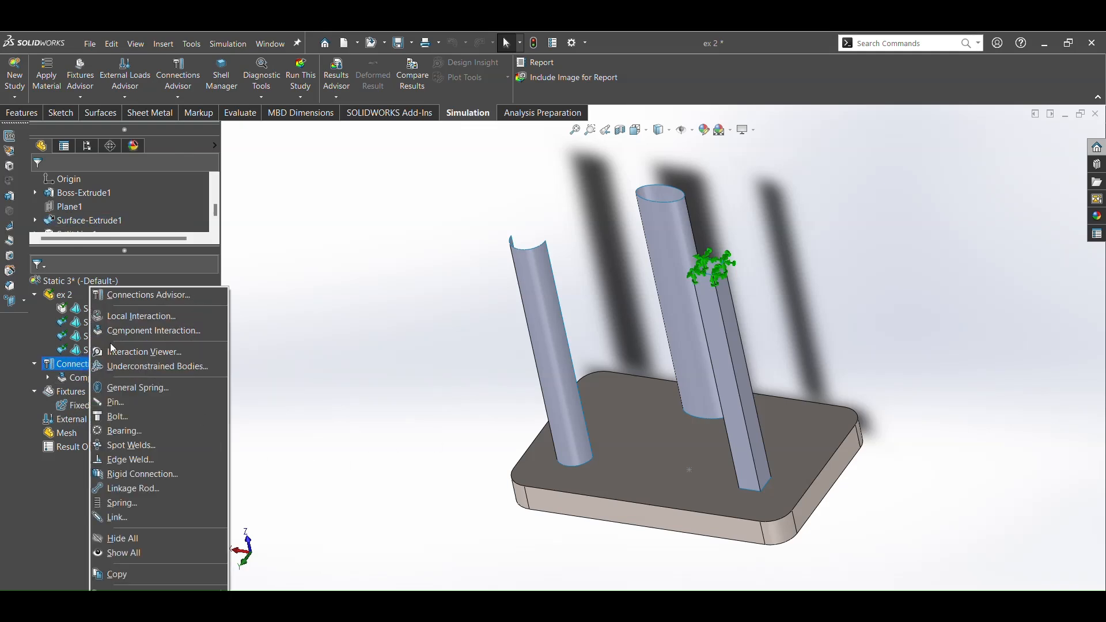
click(137, 318)
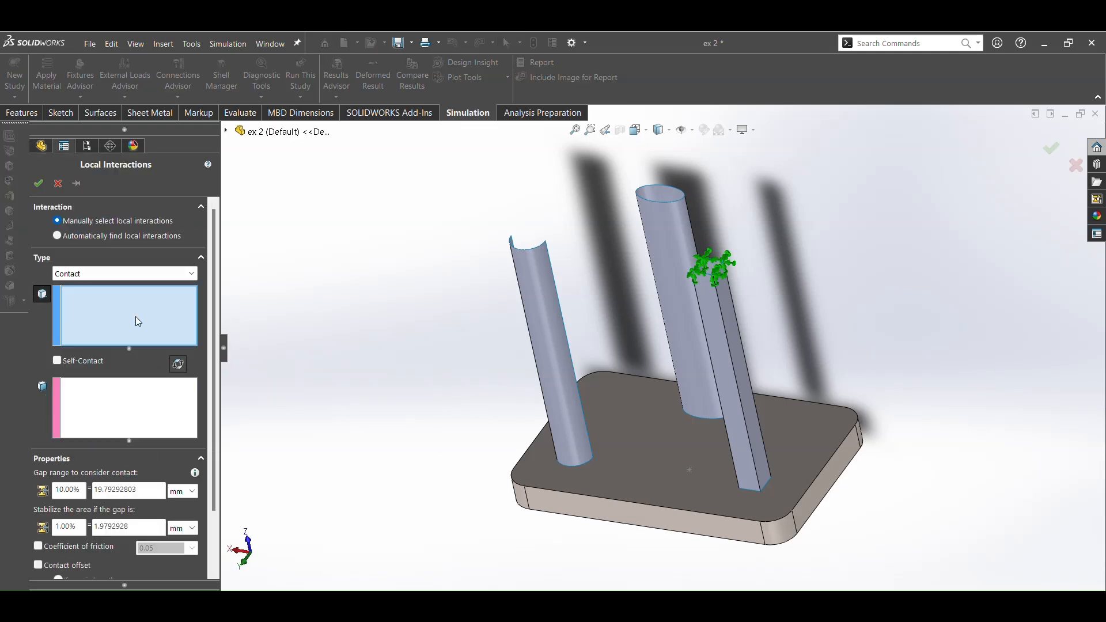
click(163, 274)
click(147, 296)
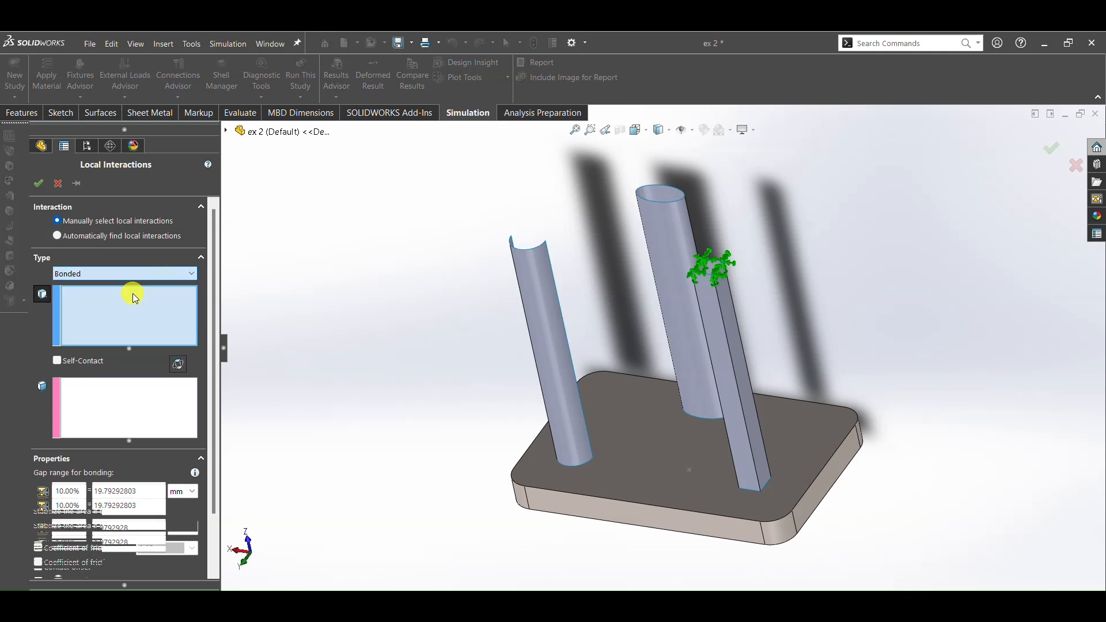
scroll(709, 461, down, 5)
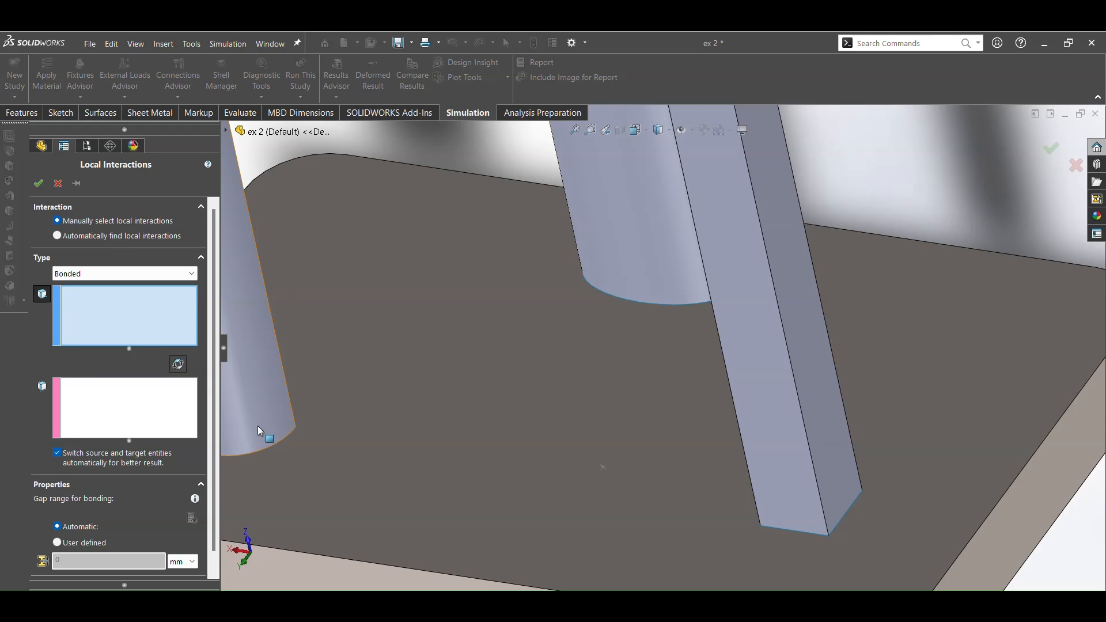
click(281, 441)
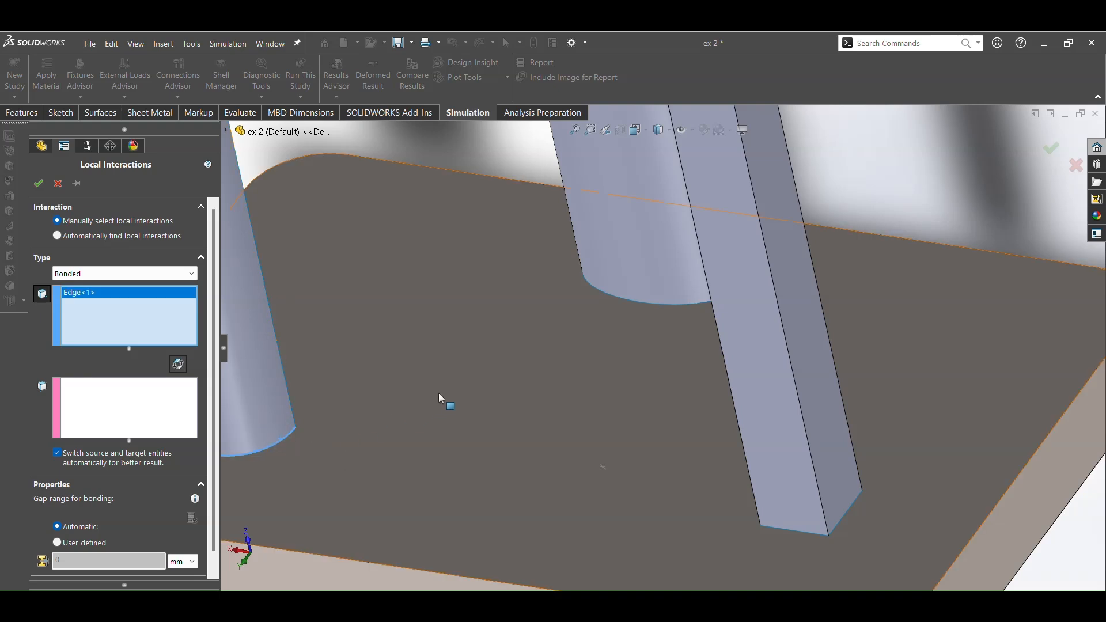
click(634, 303)
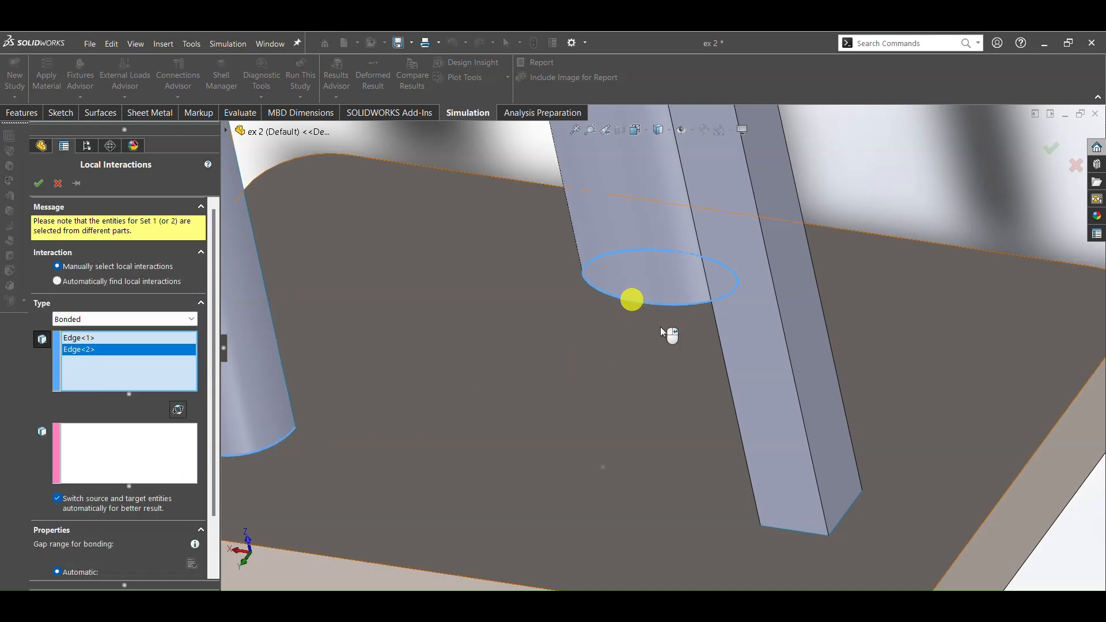
- Add the square tube's four lower end edges to the first set of the bonded interaction, removing any faces picked by mistake
click(805, 535)
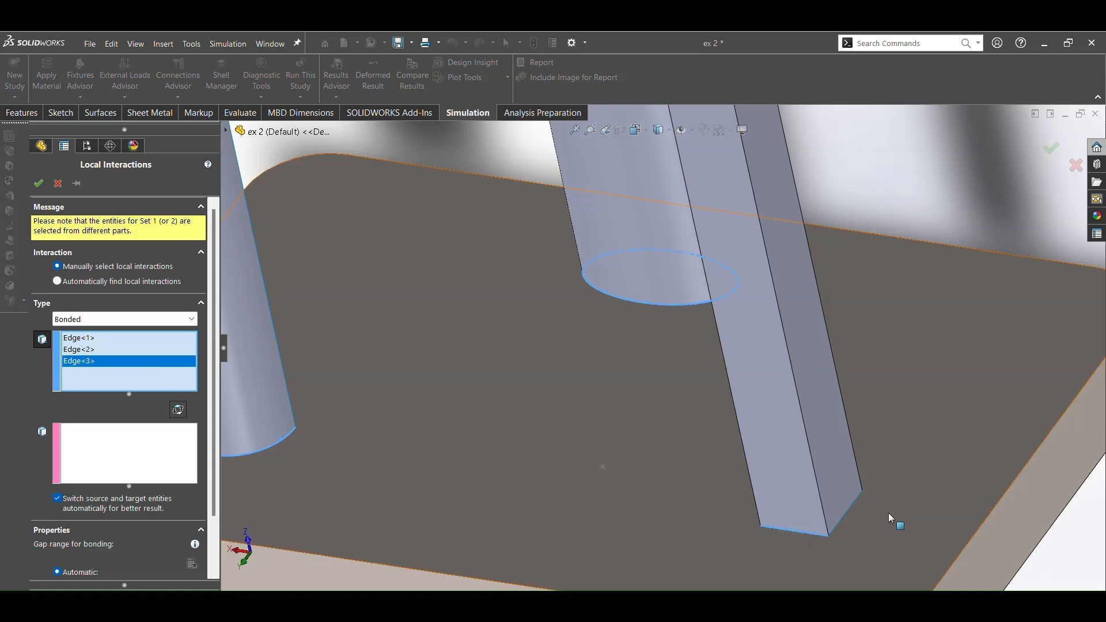
click(849, 516)
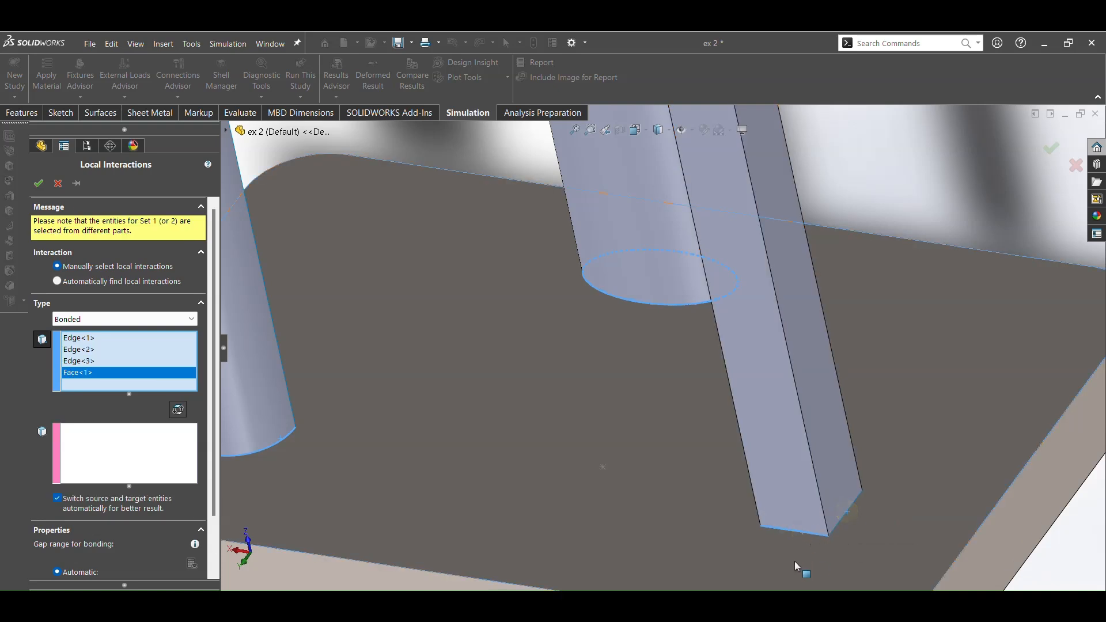
right_click(83, 373)
click(113, 391)
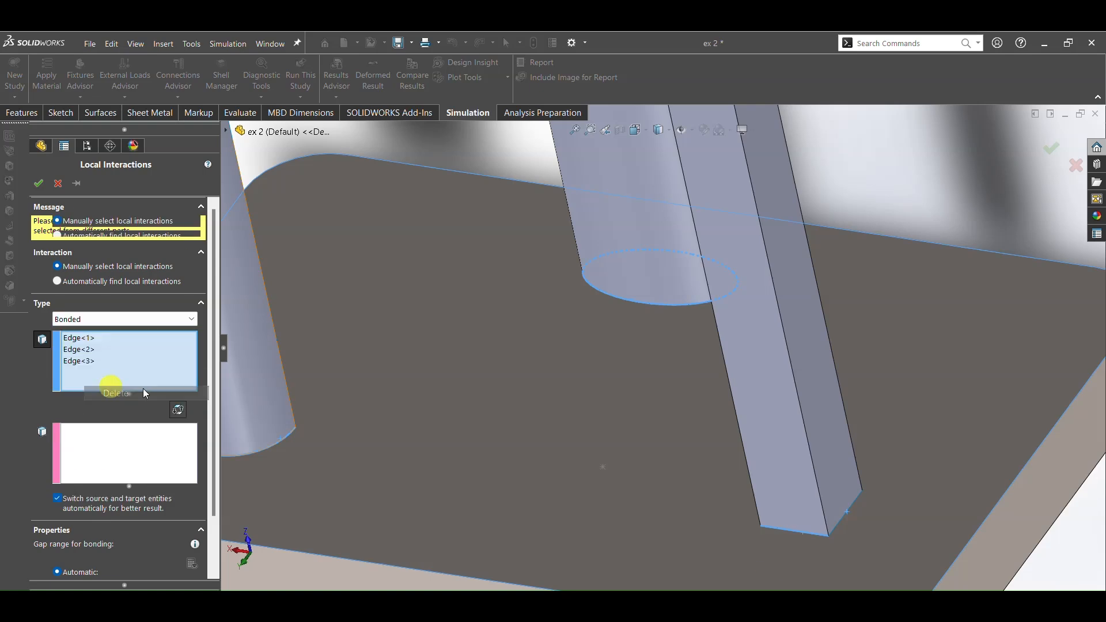
click(841, 518)
middle_drag(838, 479, 921, 465)
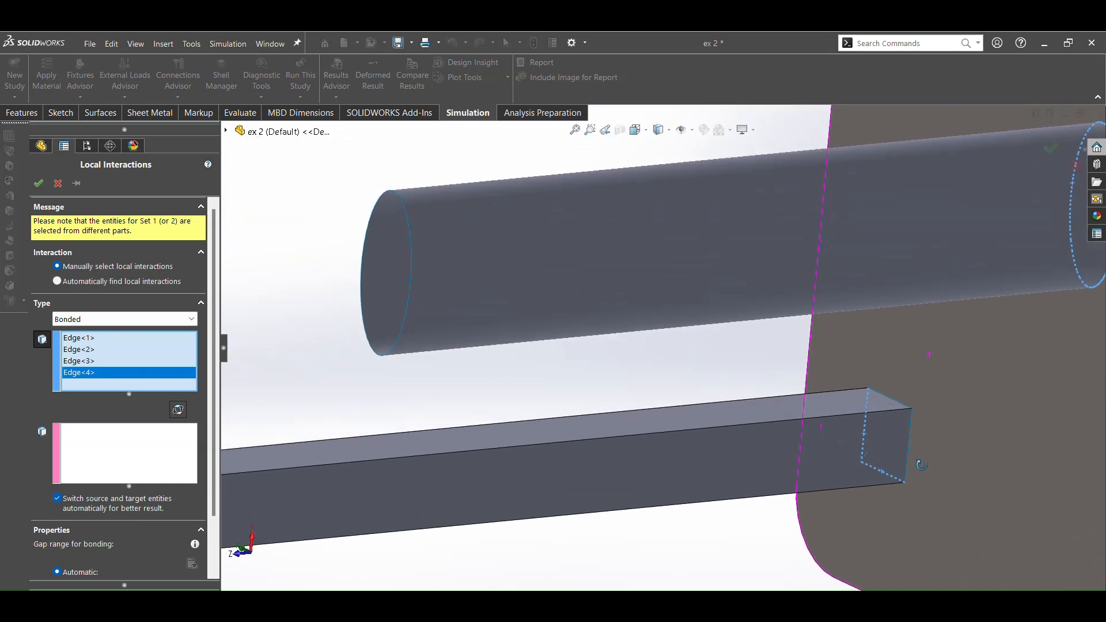
click(895, 405)
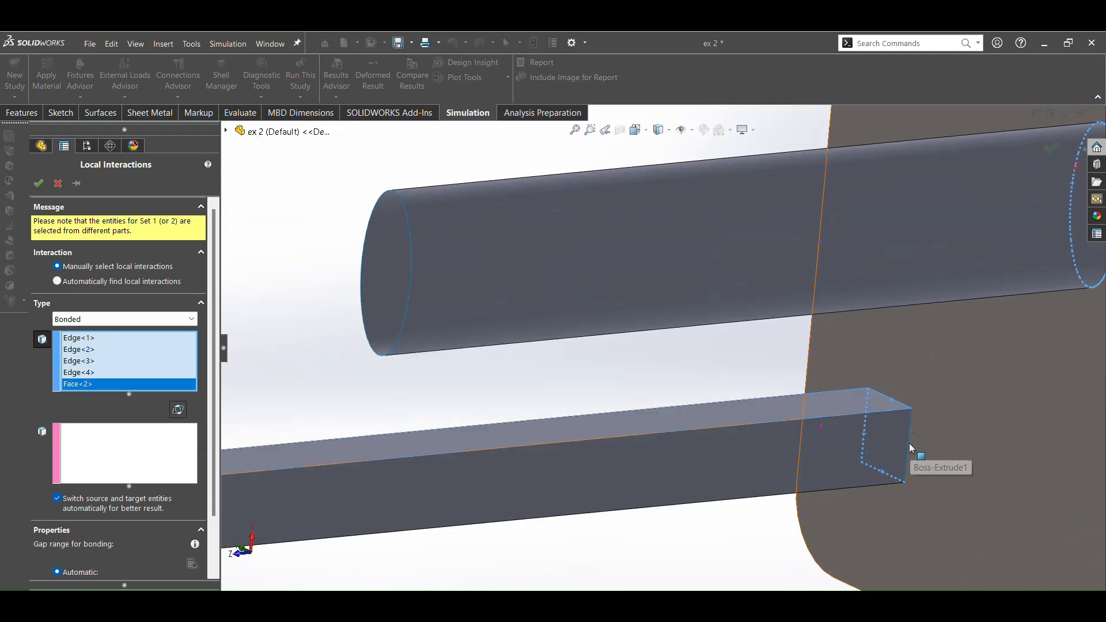
right_click(68, 385)
click(94, 409)
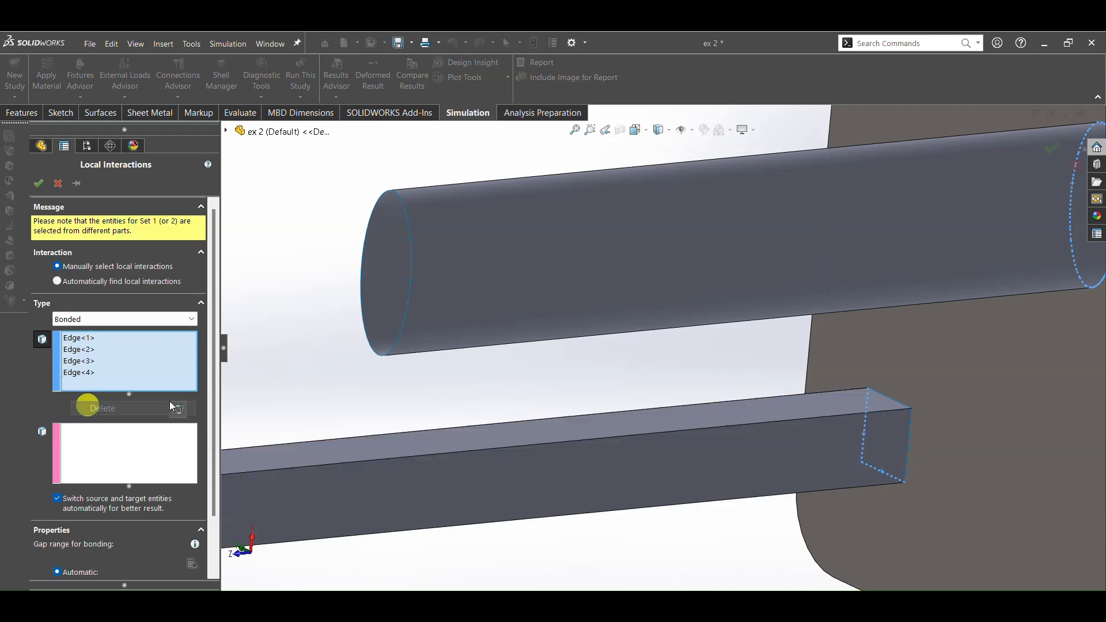
click(889, 400)
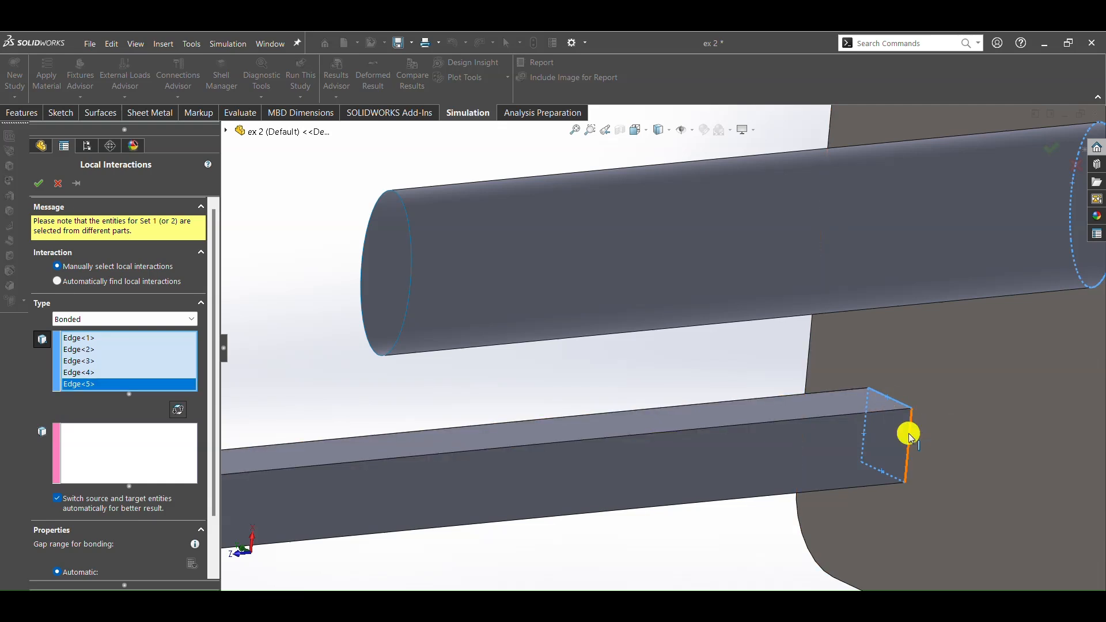
click(908, 433)
- Select the base plate's upper face as the second set of the bonded interaction and accept it
click(109, 439)
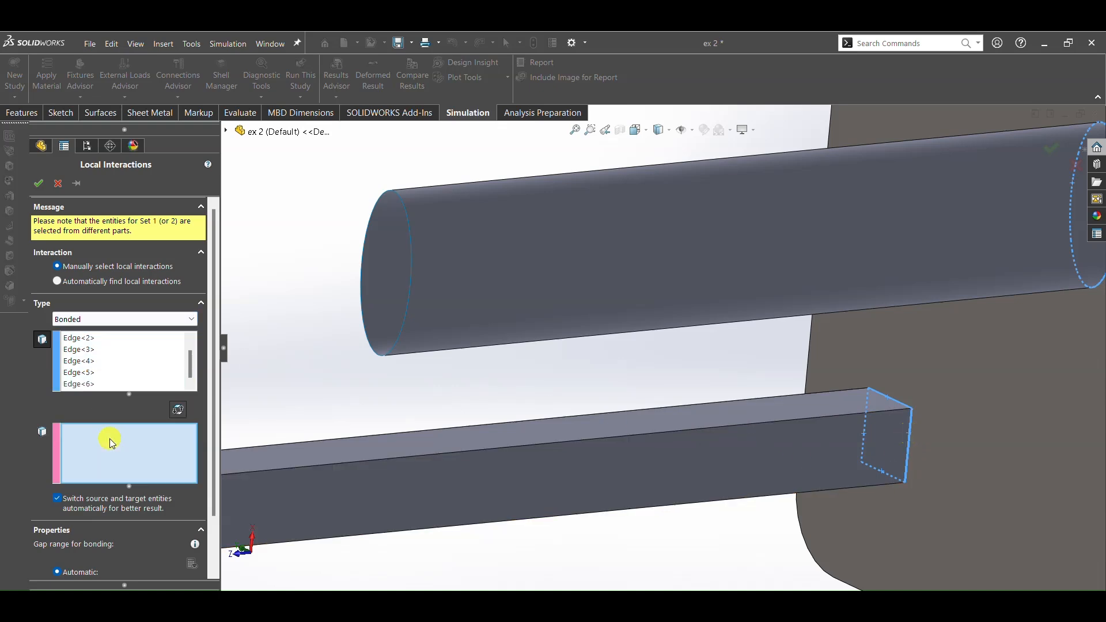
middle_drag(807, 330, 914, 200)
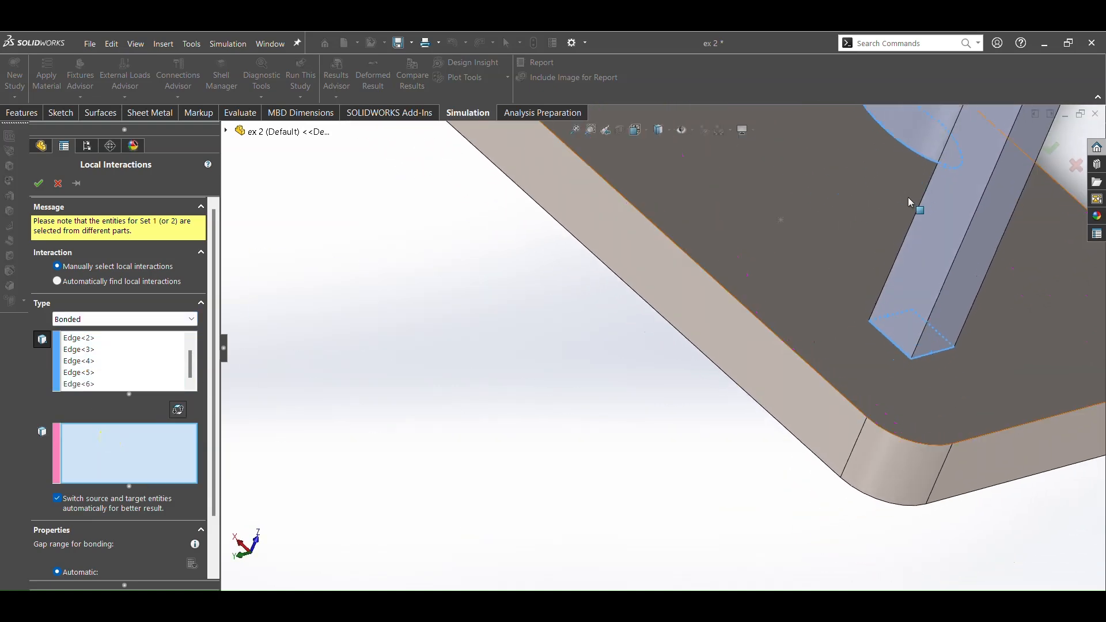
scroll(885, 169, up, 5)
click(574, 130)
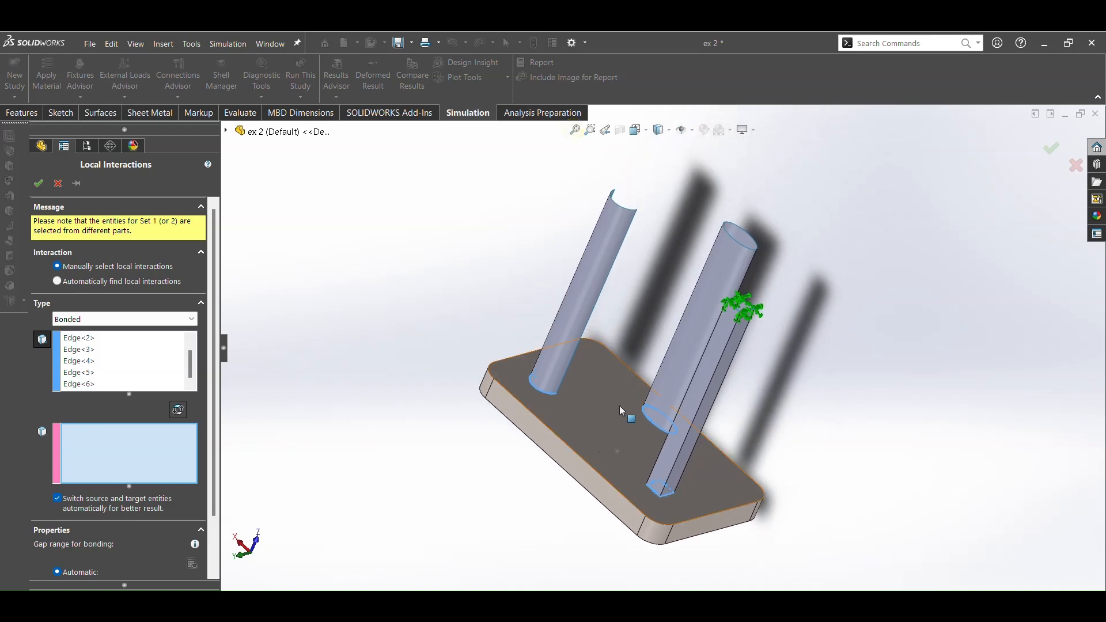
click(617, 407)
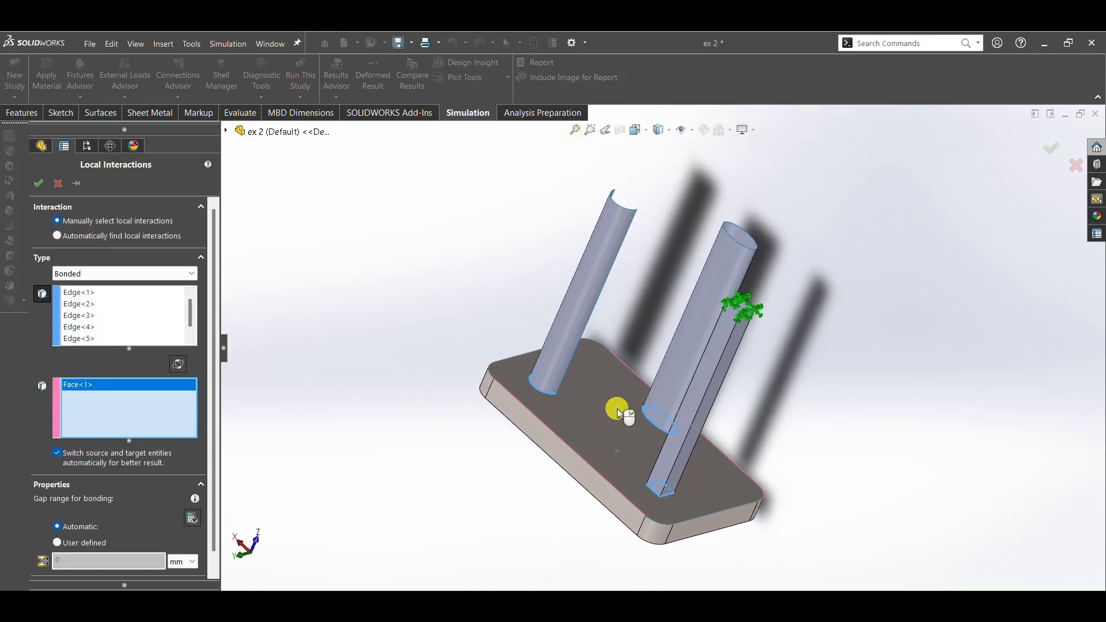
click(44, 184)
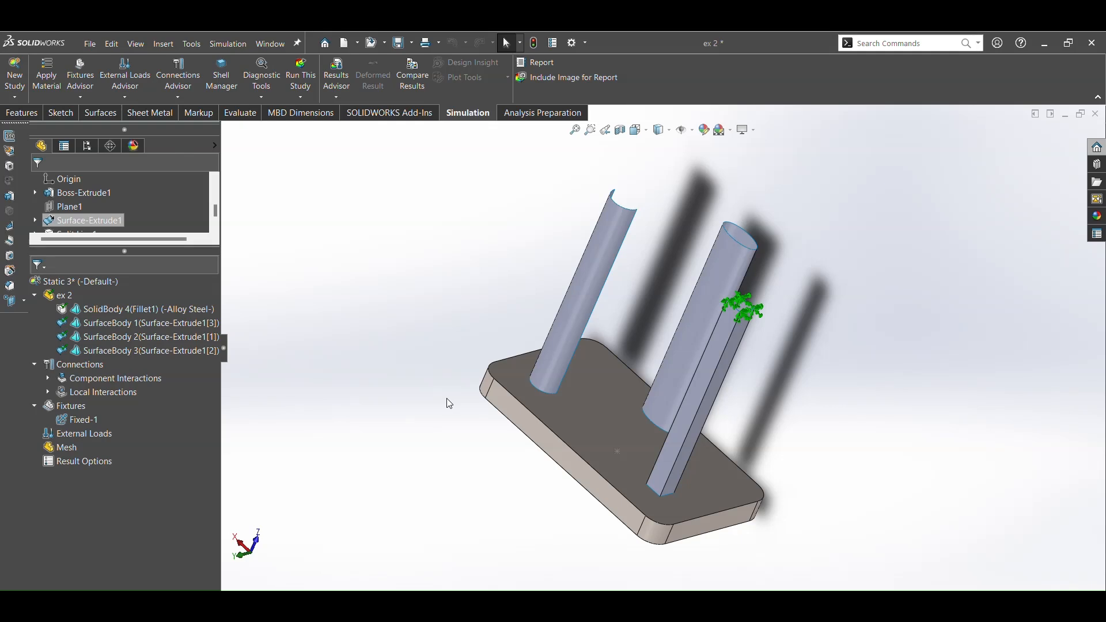
- Apply a normal force of 1120 N in the reversed direction to the circular split face on the base plate's underside
right_click(76, 434)
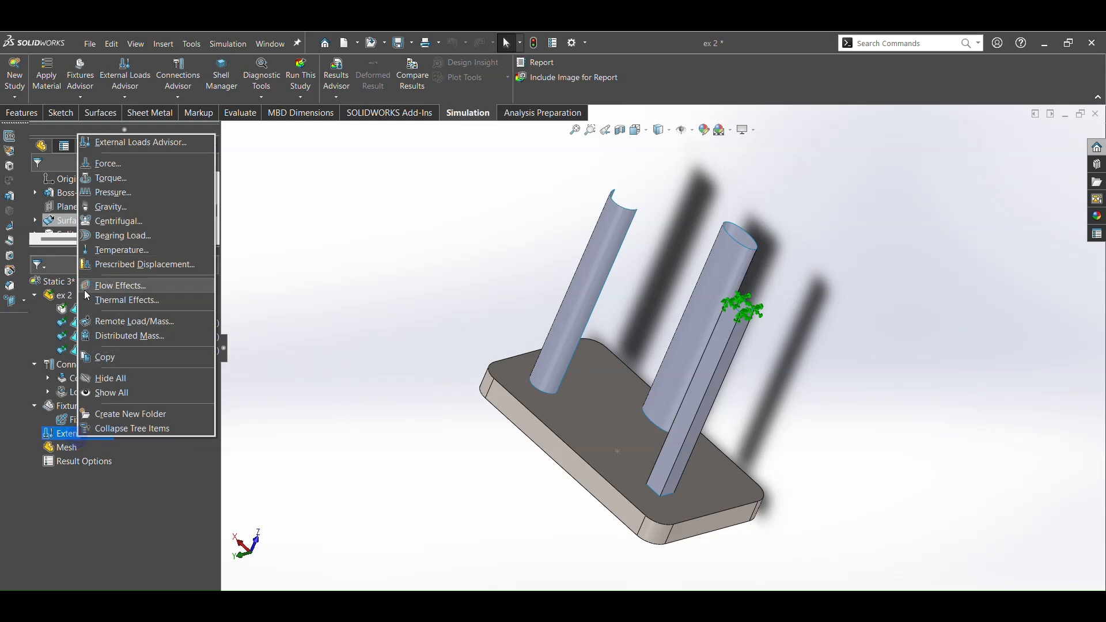
click(105, 164)
middle_drag(517, 475, 605, 346)
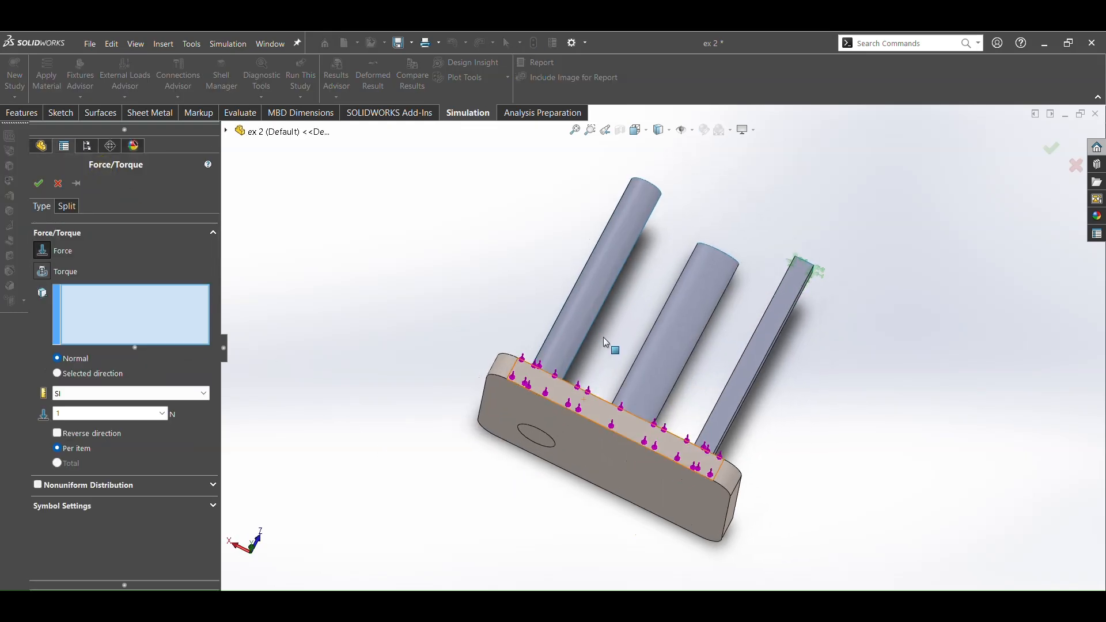
click(537, 442)
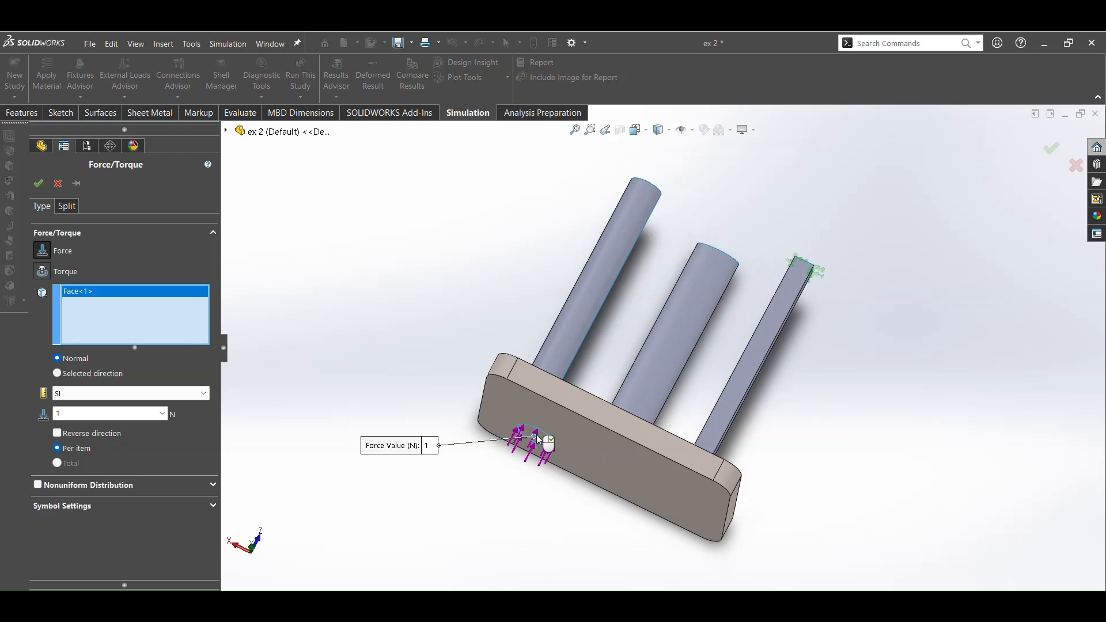
double_click(95, 410)
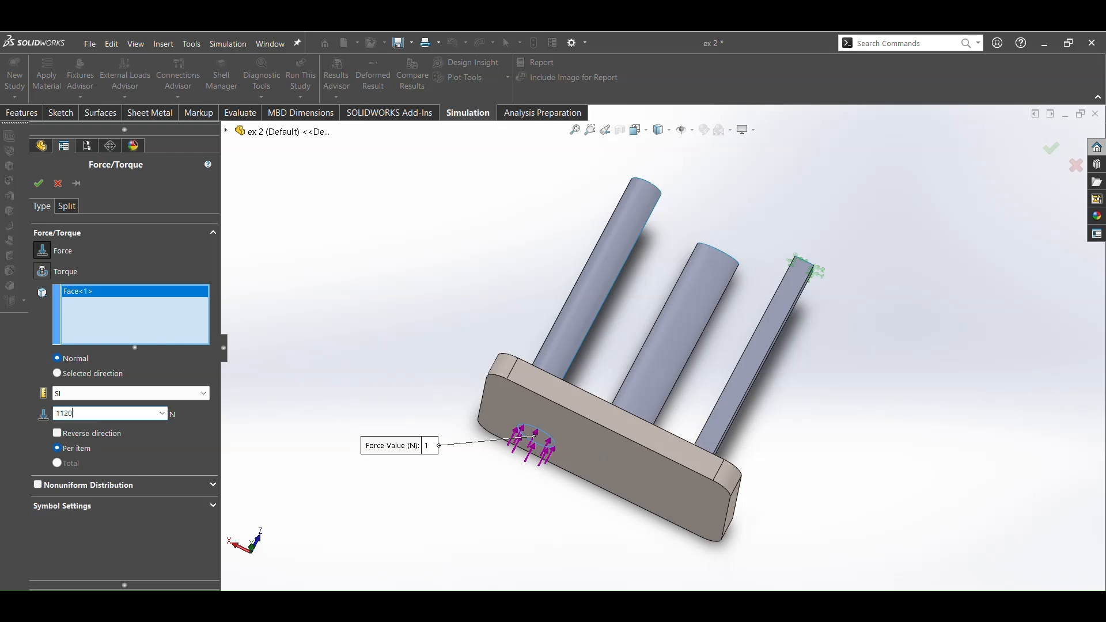
click(64, 433)
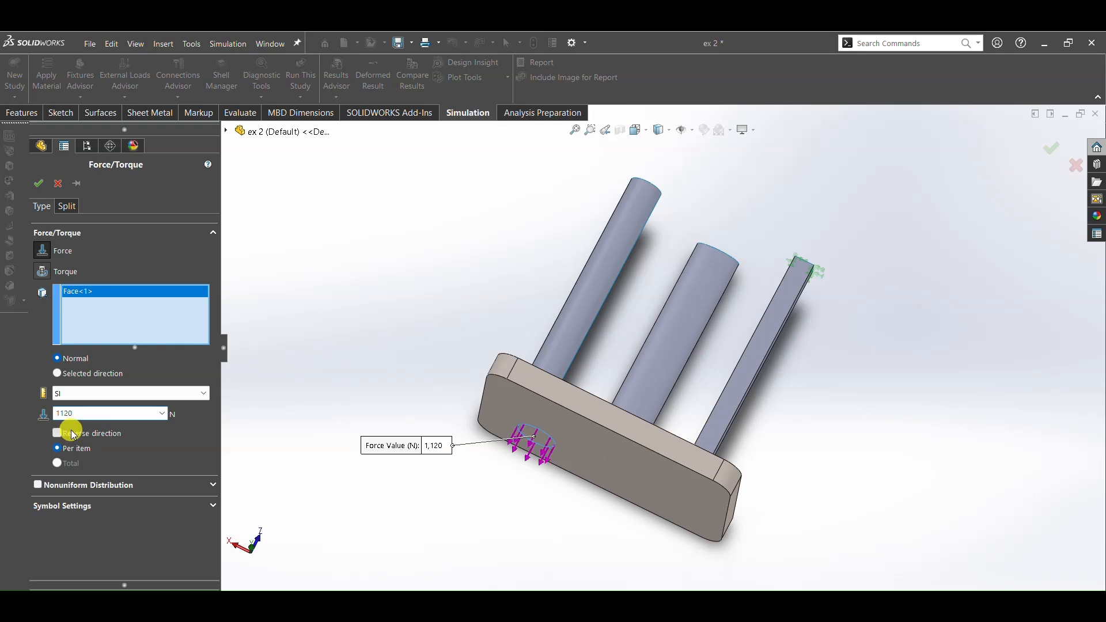
click(38, 184)
- Examine the loaded model and the component and local interactions defined under the study's connections
middle_drag(541, 203, 726, 181)
middle_drag(629, 116, 601, 115)
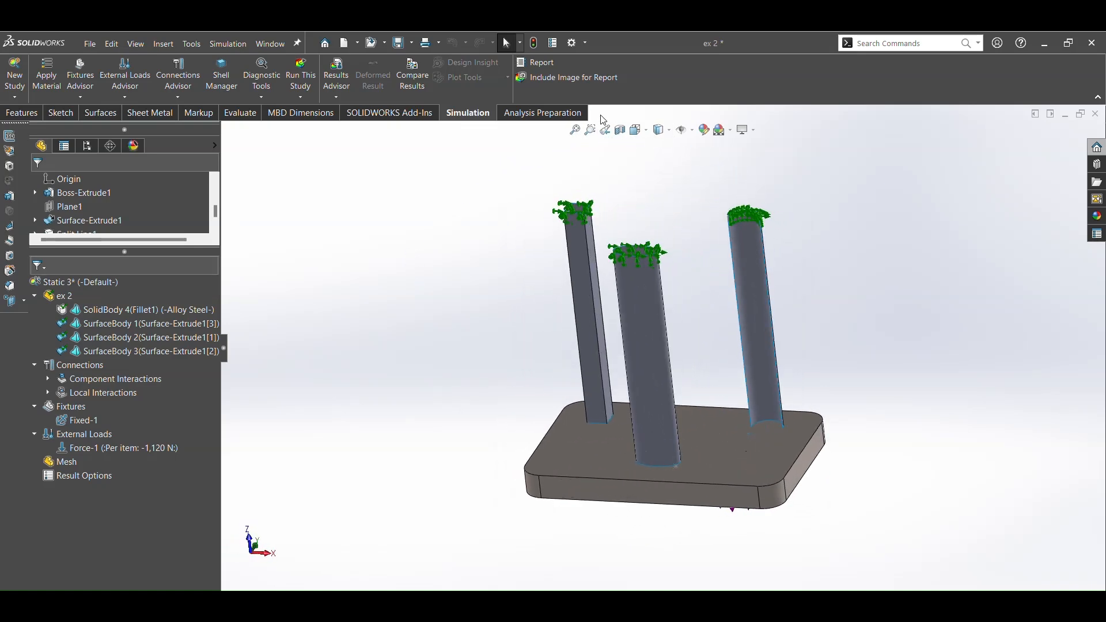
middle_drag(909, 394, 655, 428)
click(48, 392)
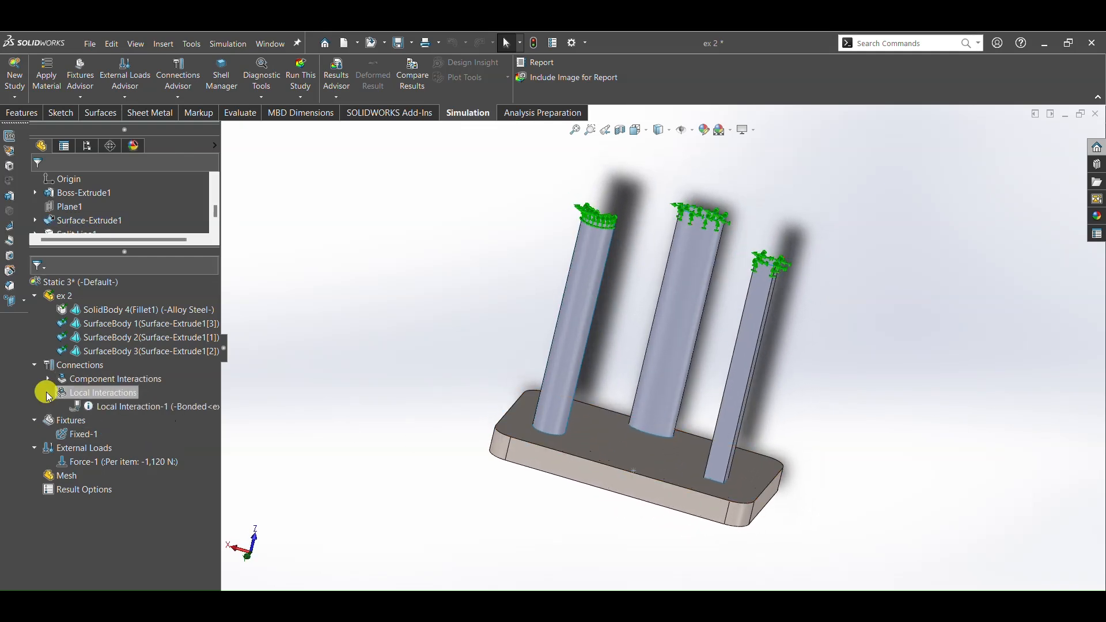
click(222, 427)
drag(221, 421, 282, 421)
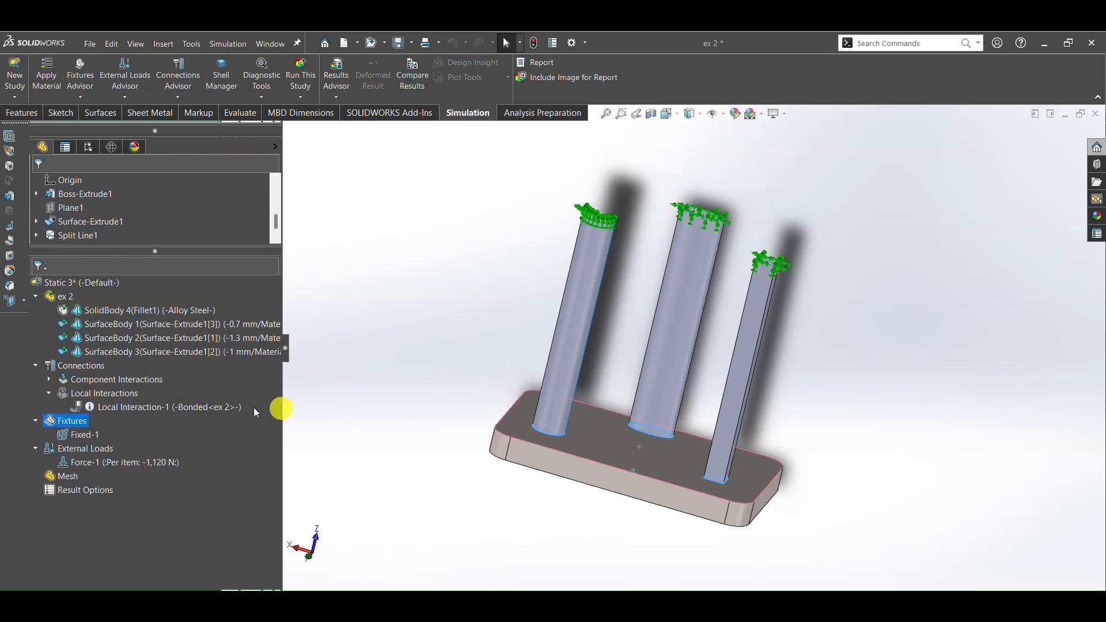
click(49, 379)
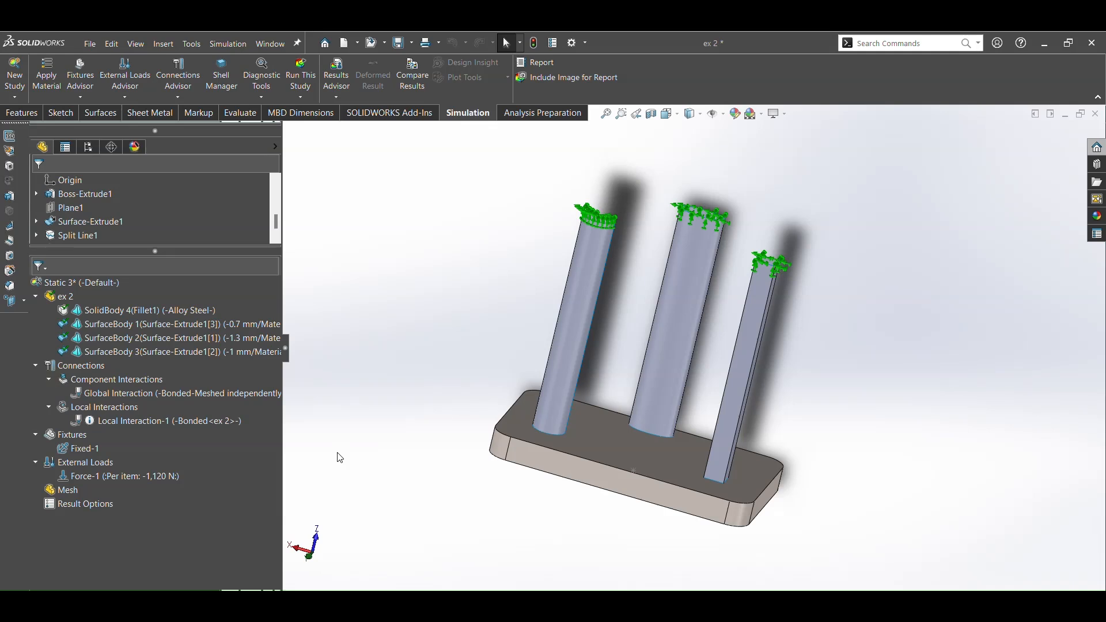
drag(283, 438, 162, 439)
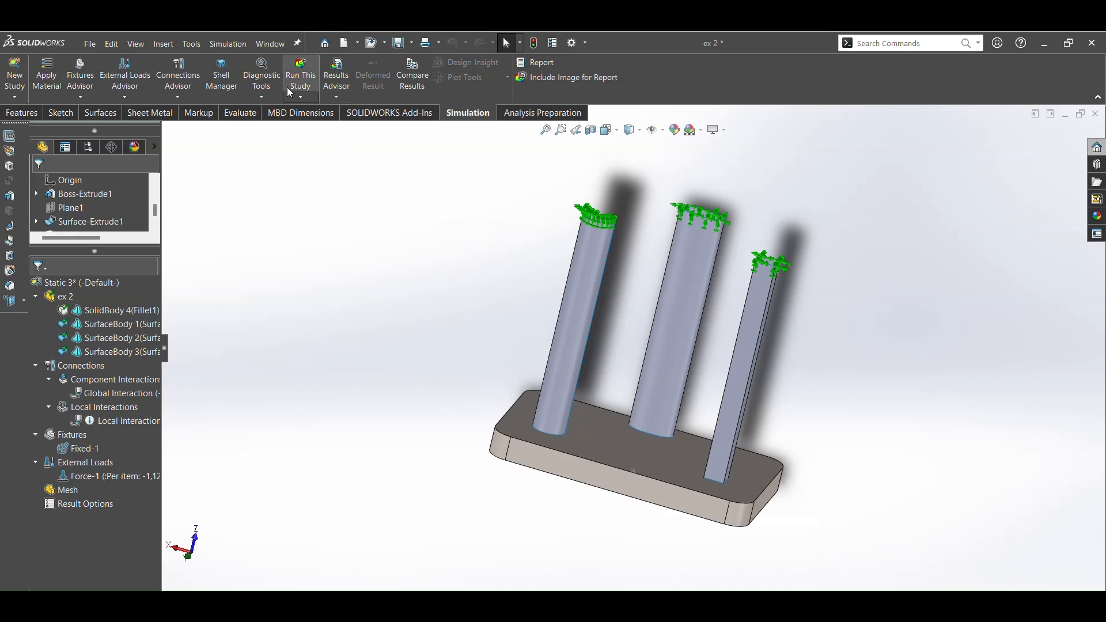
- Create the study mesh at the default density with High mesh quality
right_click(64, 490)
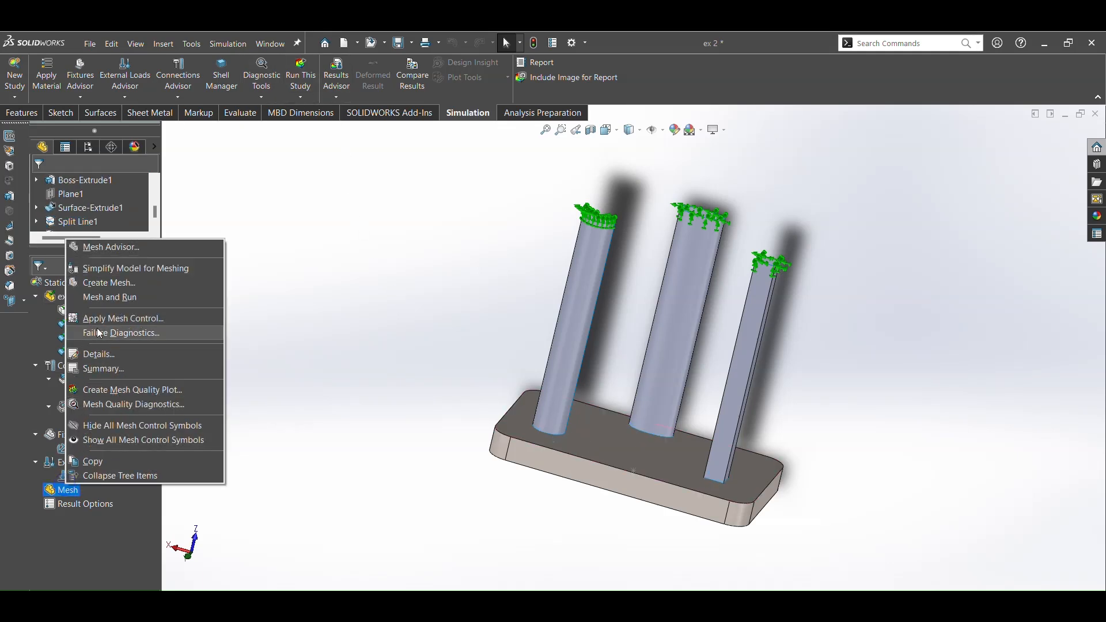
click(102, 281)
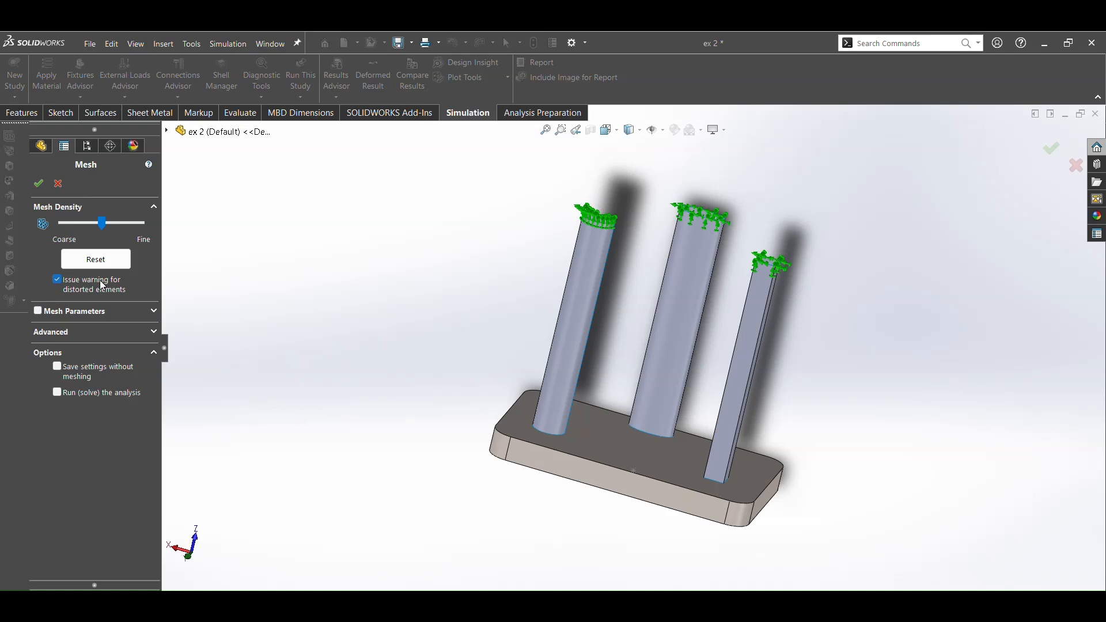
click(99, 334)
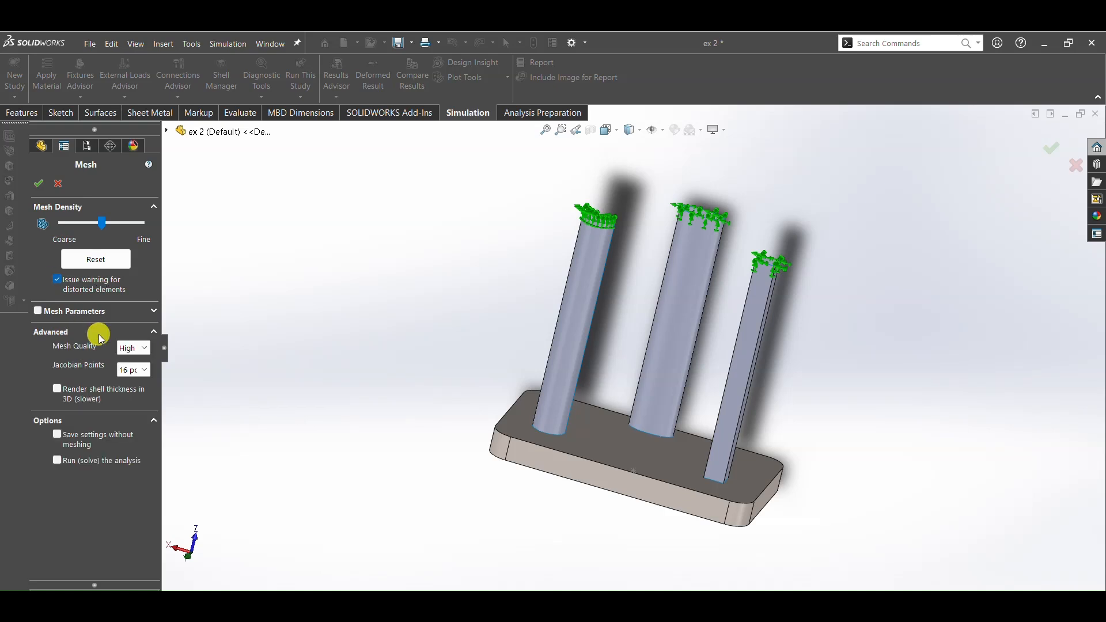
click(126, 344)
click(126, 345)
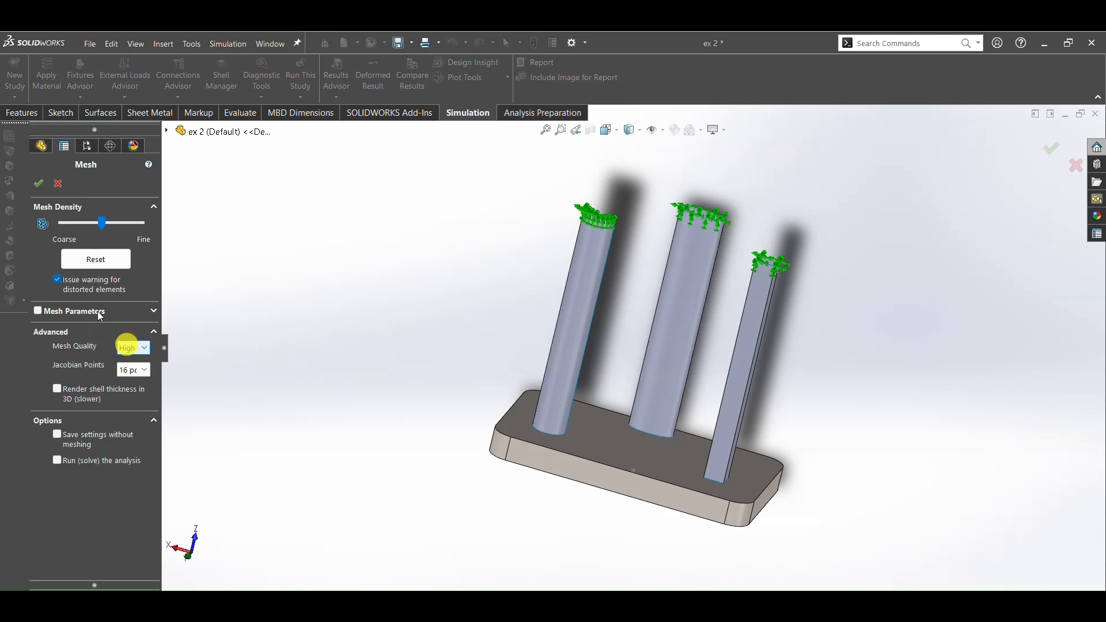
click(38, 183)
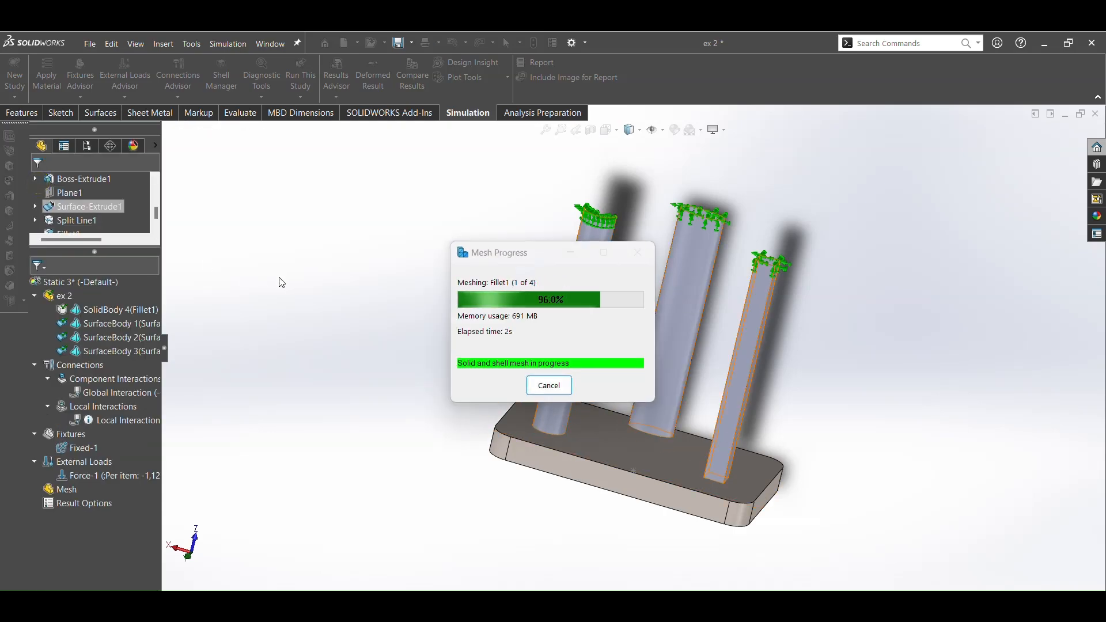
- Run the static study and view the von Mises stress plot from several sides
middle_drag(396, 381, 438, 433)
click(300, 72)
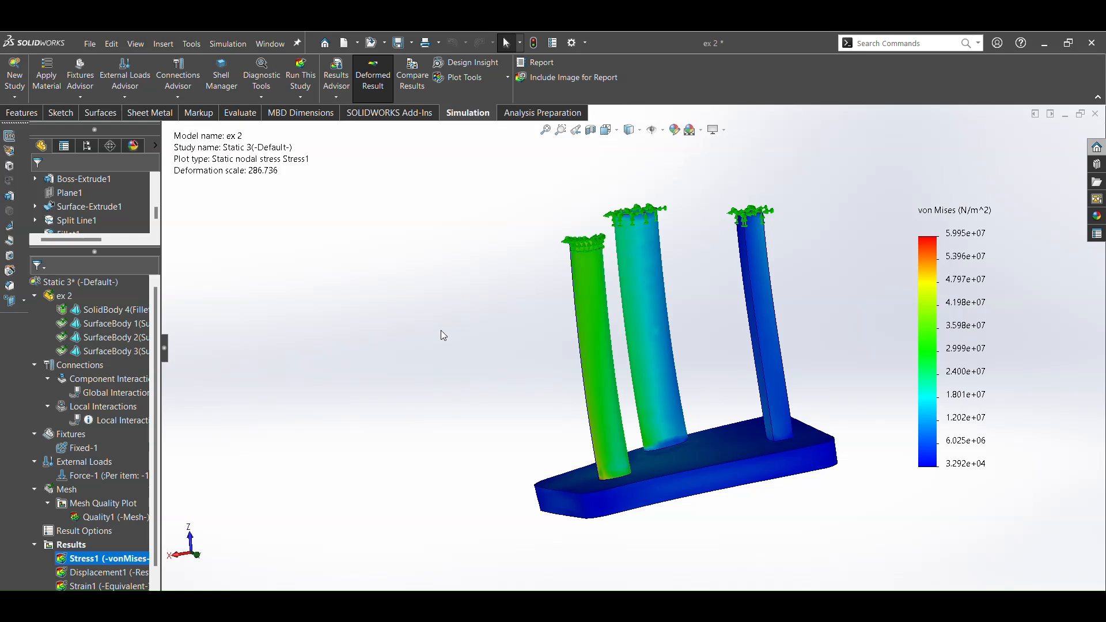
middle_drag(439, 343, 384, 331)
key(Escape)
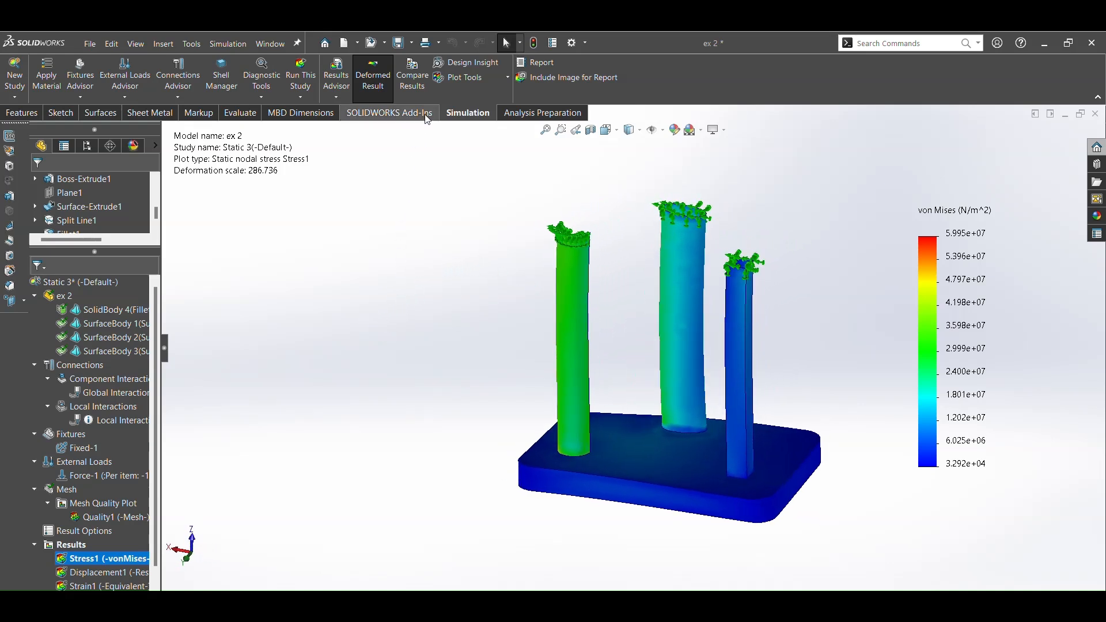
- List the reaction force on the closed round tube's upper end edge and move the result callout clear of the tube
click(333, 94)
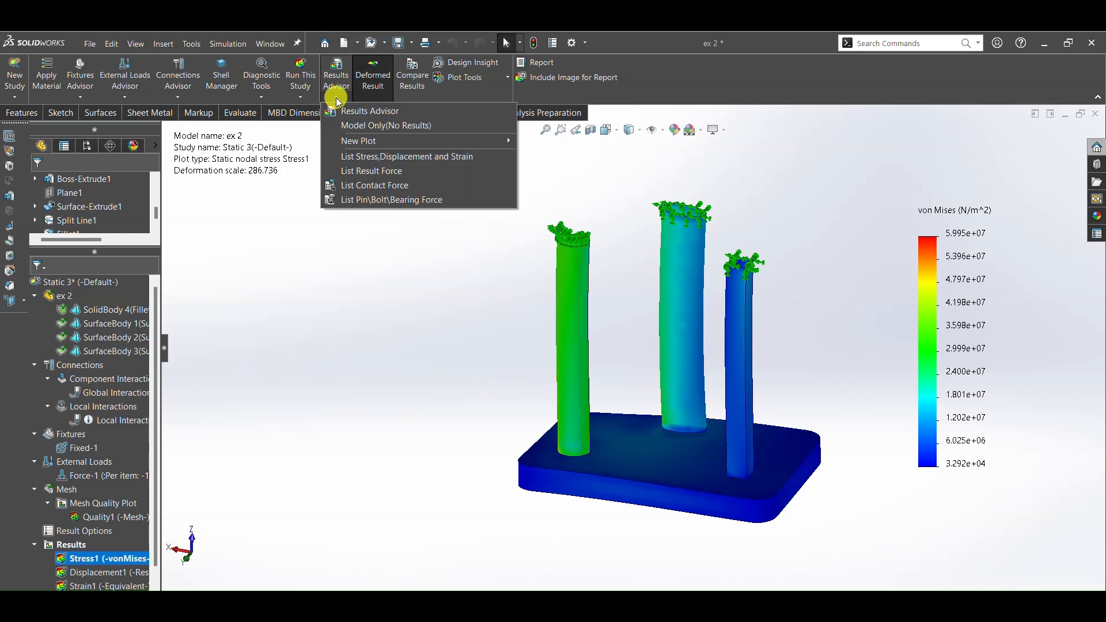
click(377, 176)
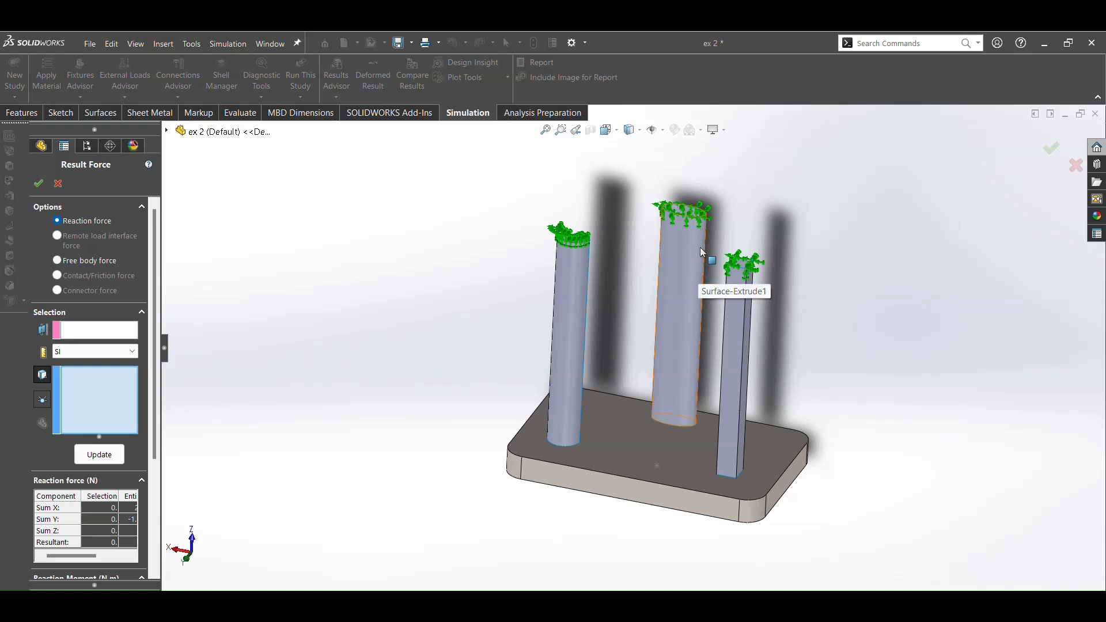
scroll(702, 253, down, 5)
click(611, 255)
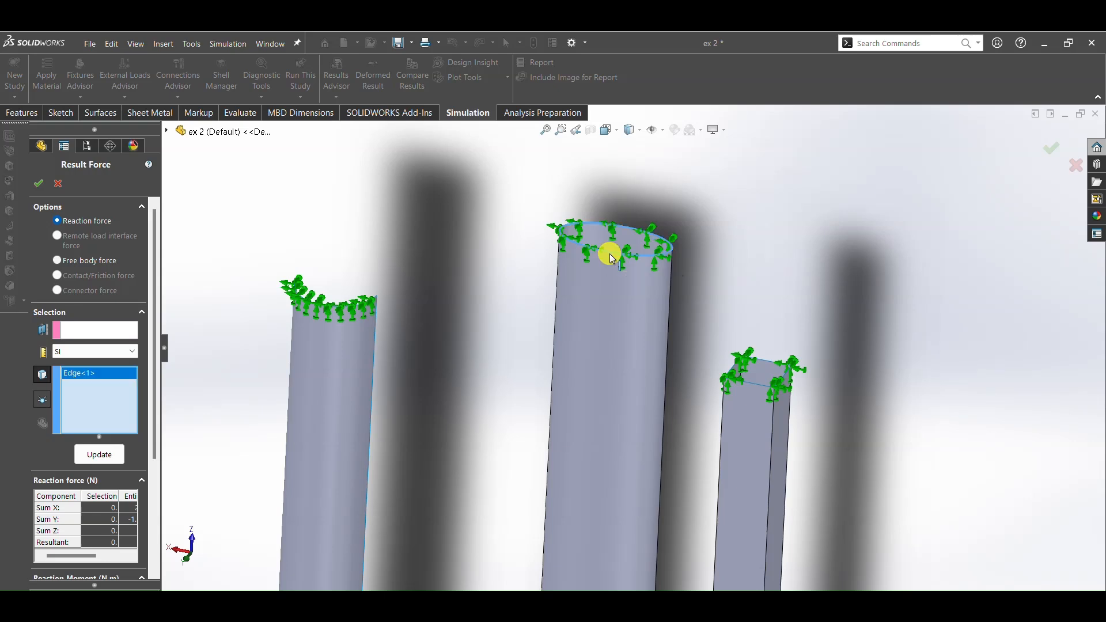
click(92, 460)
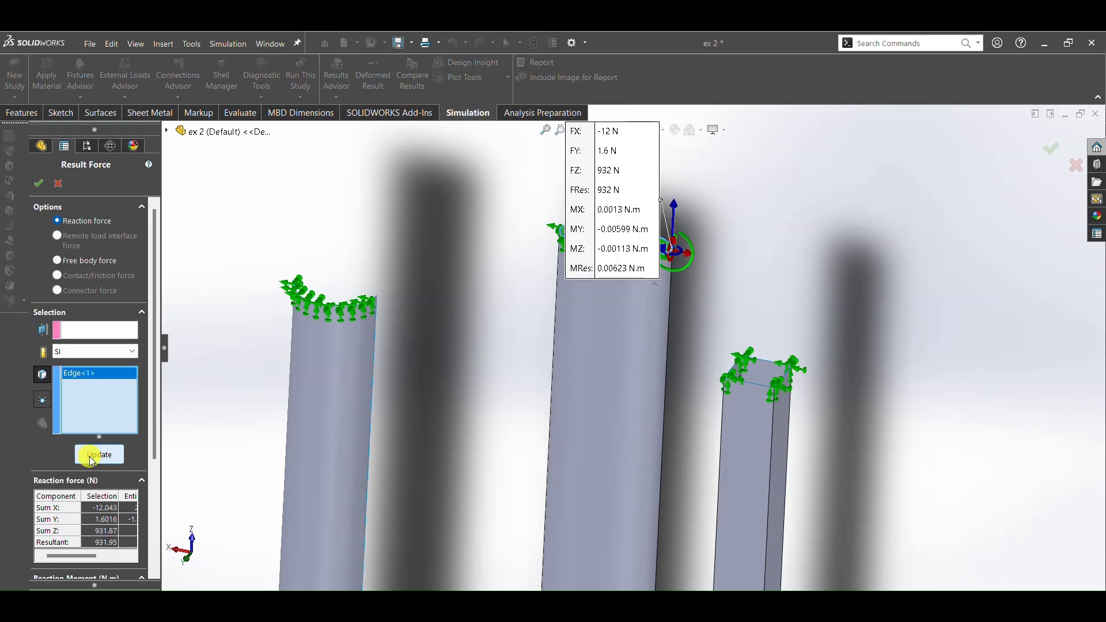
drag(601, 179, 849, 246)
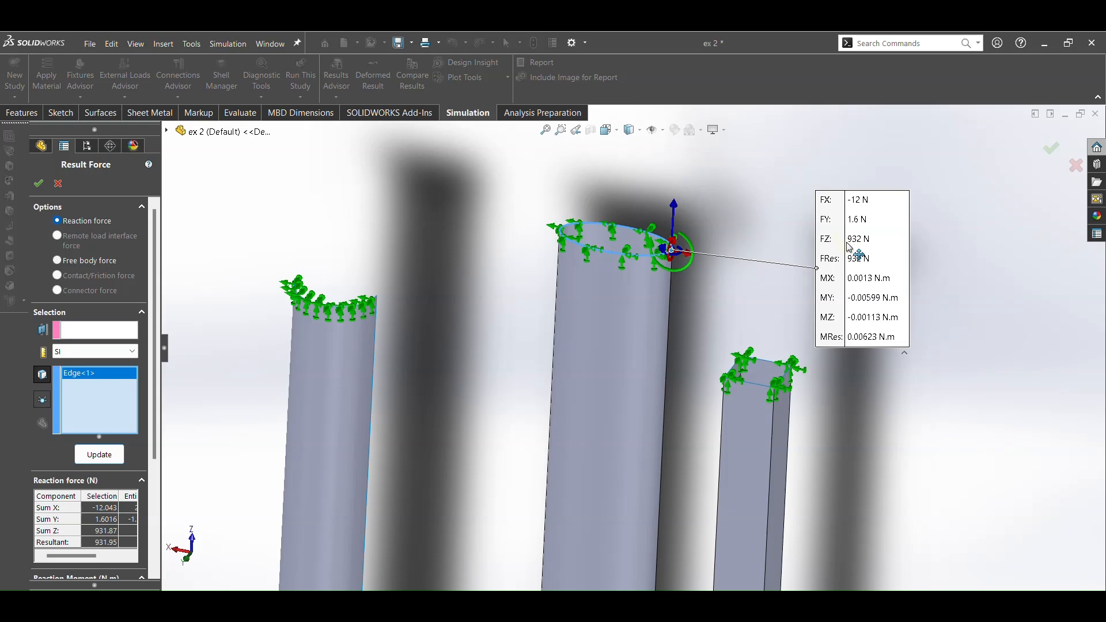